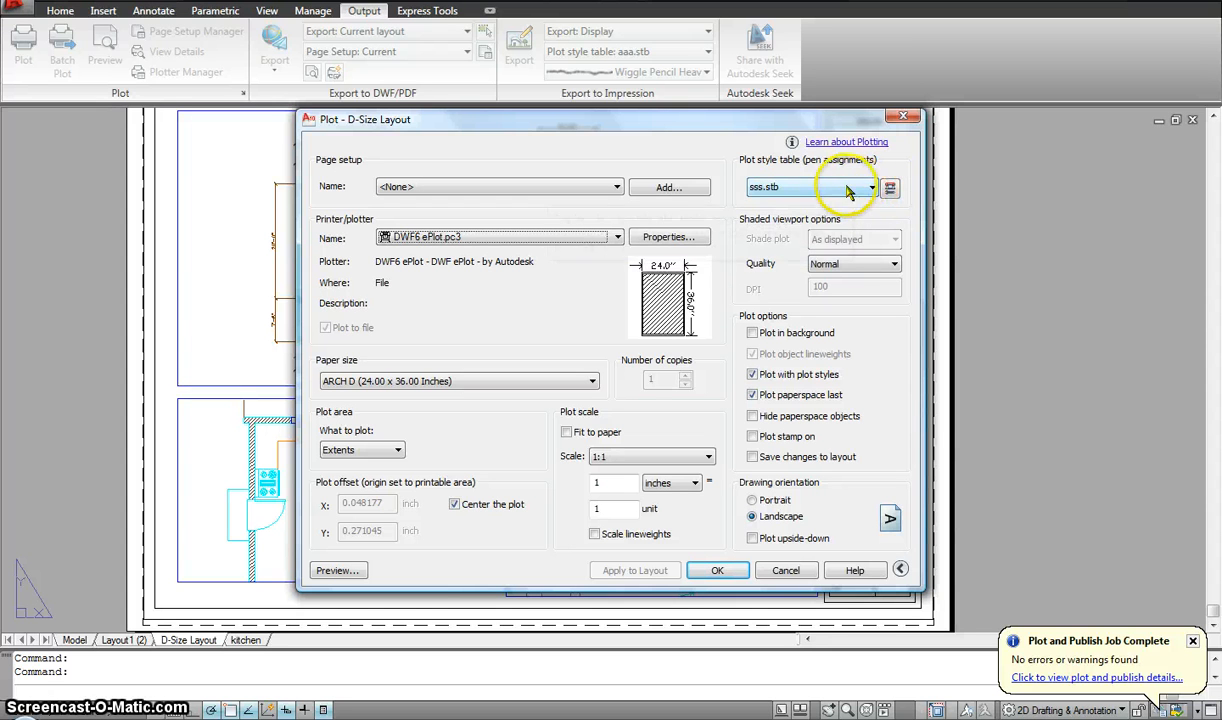
Review the plot style table and paper size choices for the D-Size layout, leaving its plot settings without plotting
{"action": "left_click", "coordinate": [872, 190]}
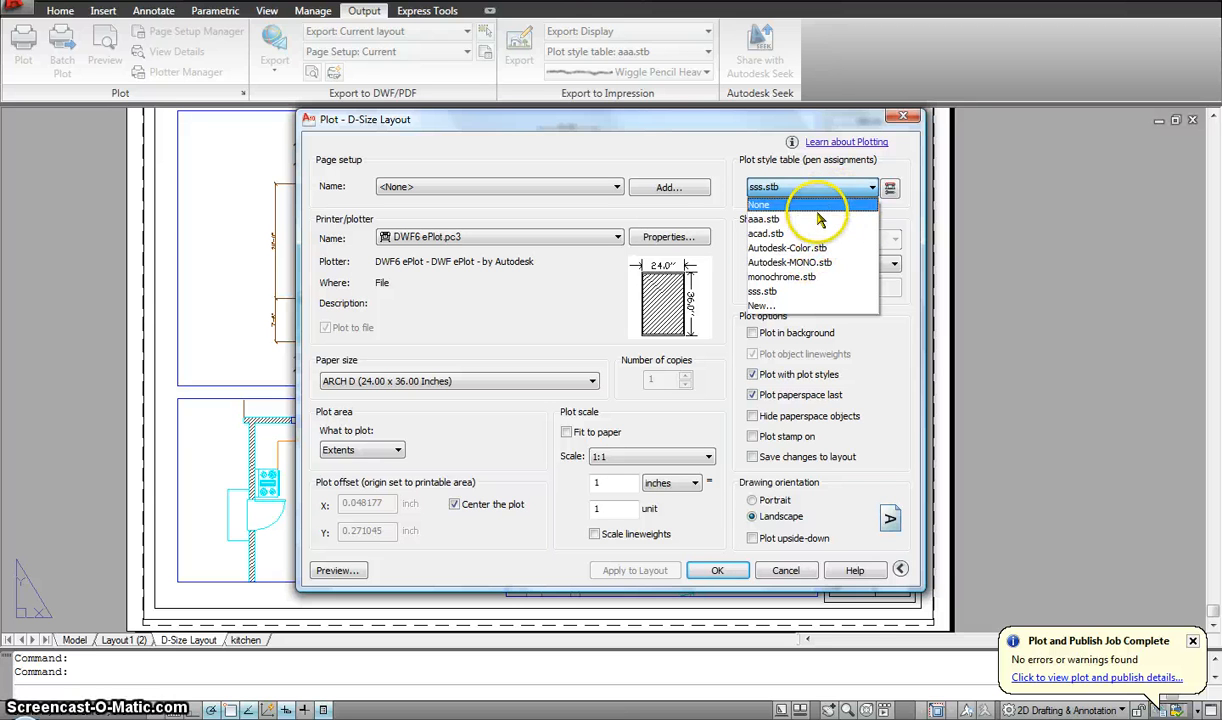
{"action": "left_click", "coordinate": [895, 172]}
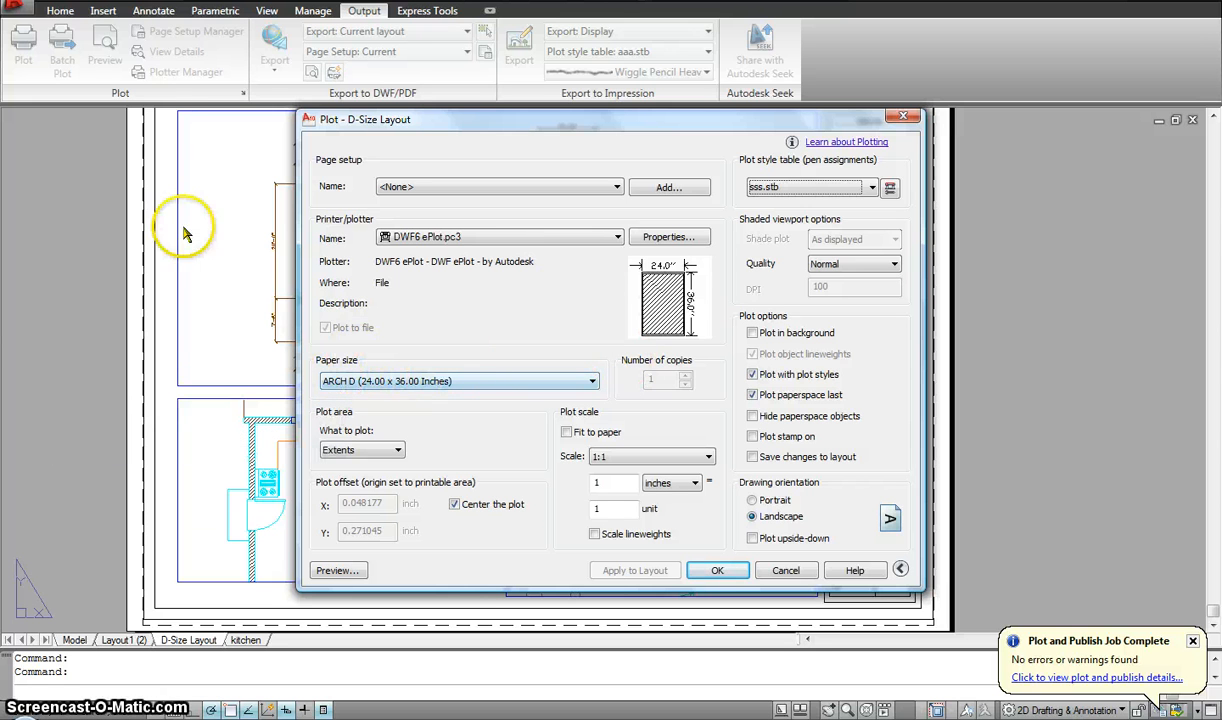
{"action": "left_click", "coordinate": [437, 381]}
{"action": "left_click", "coordinate": [449, 355]}
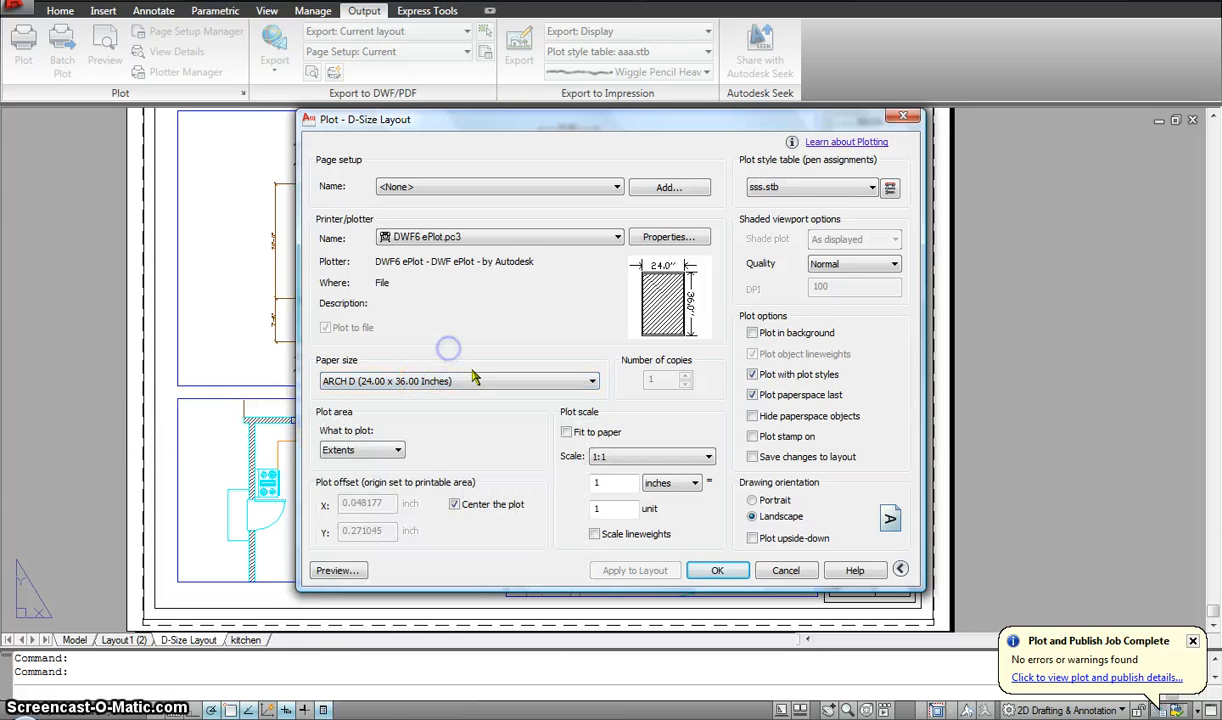
{"action": "left_click", "coordinate": [790, 572]}
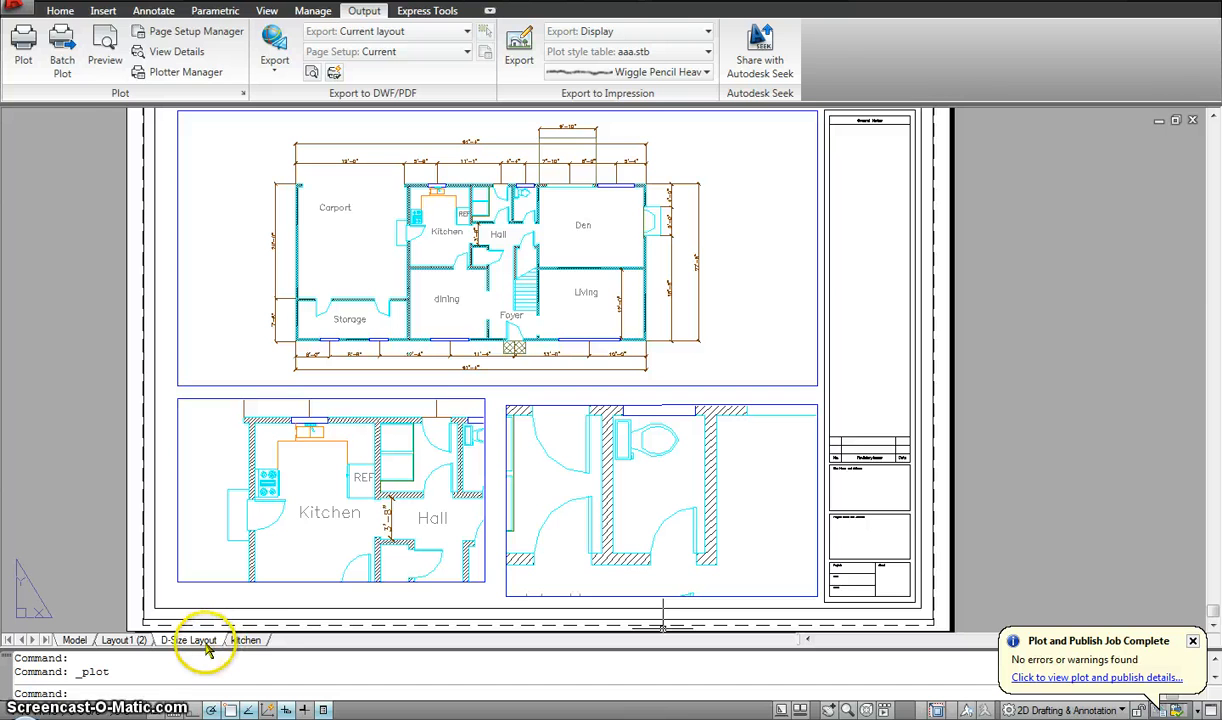
Switch to the kitchen layout in paper space, open its plot settings and review the plot area choices
{"action": "left_click", "coordinate": [243, 641]}
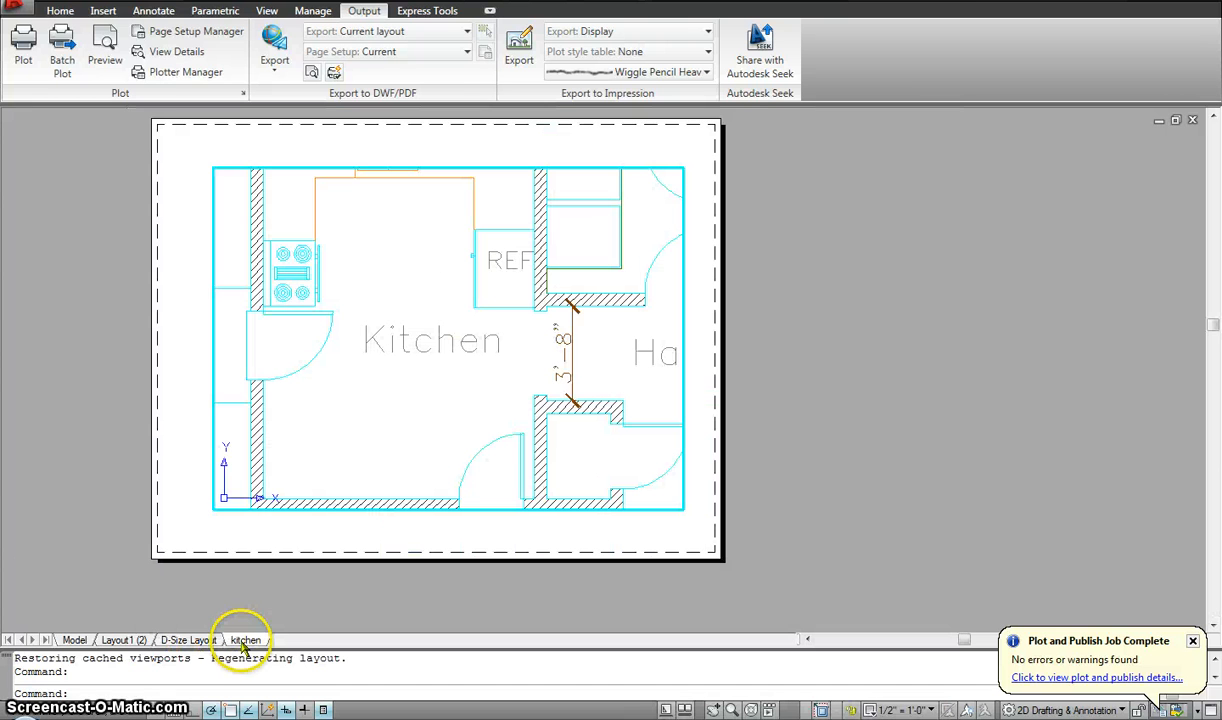
{"action": "double_click", "coordinate": [385, 333]}
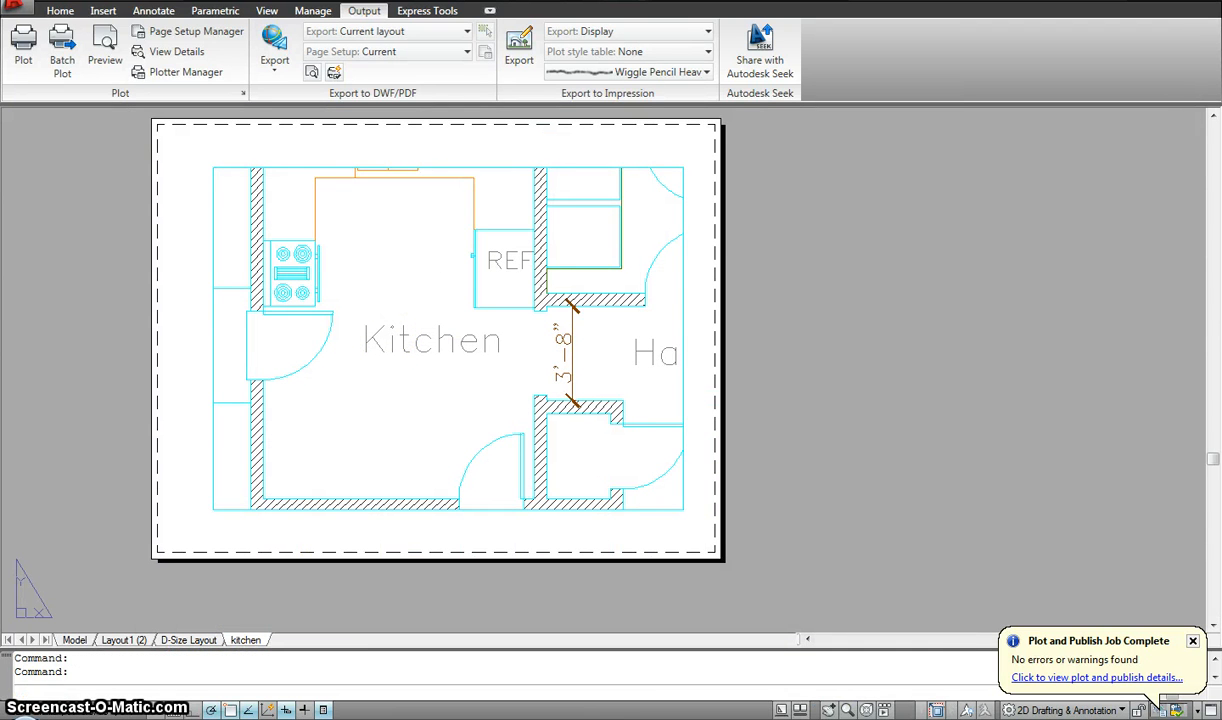
{"action": "key", "text": "ctrl+p"}
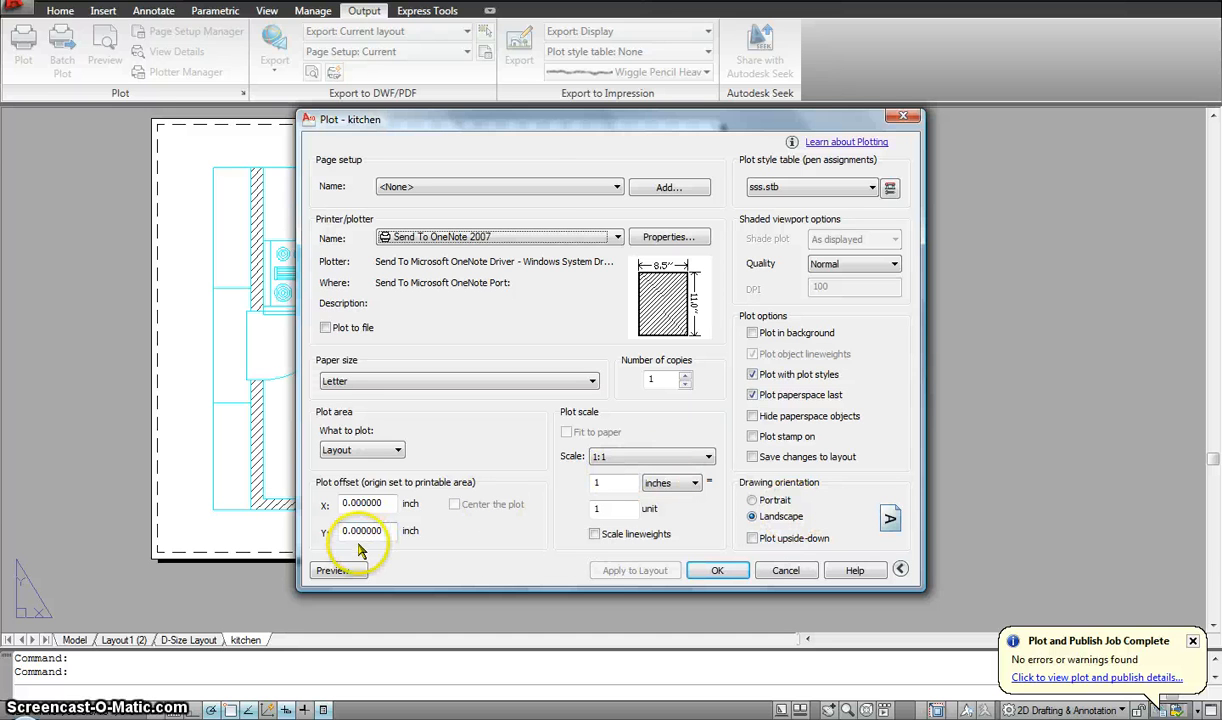
{"action": "left_click", "coordinate": [396, 450]}
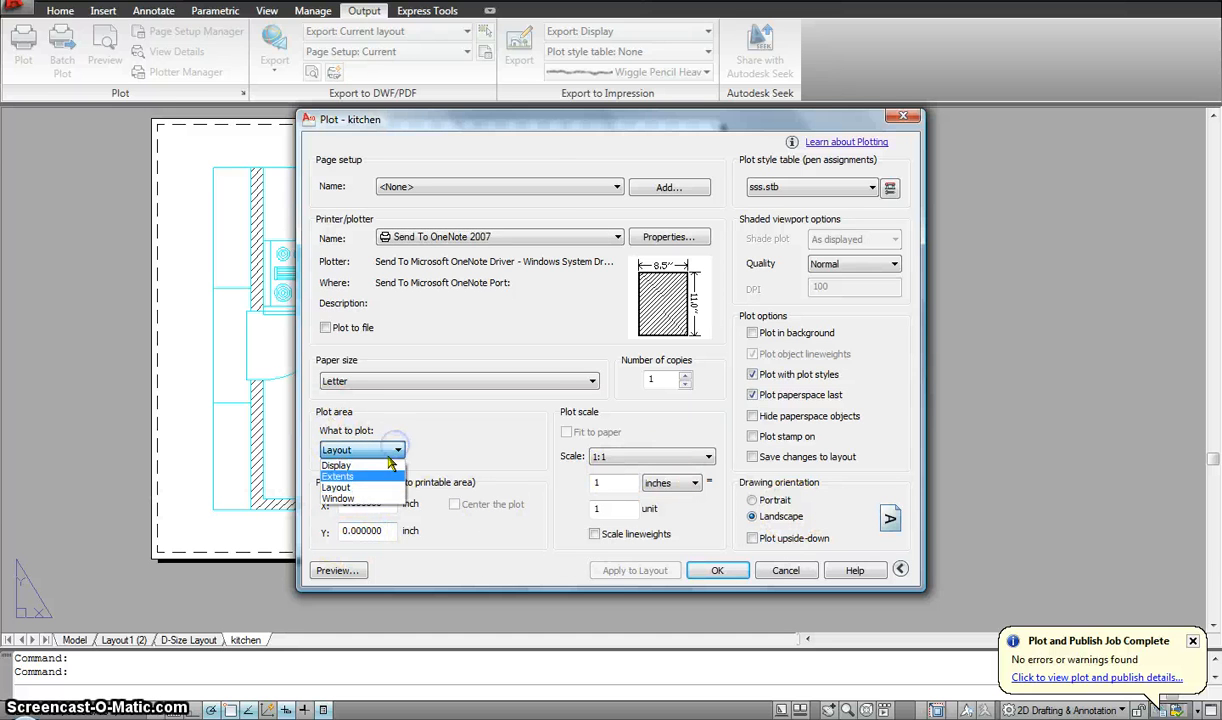
{"action": "left_click", "coordinate": [440, 405]}
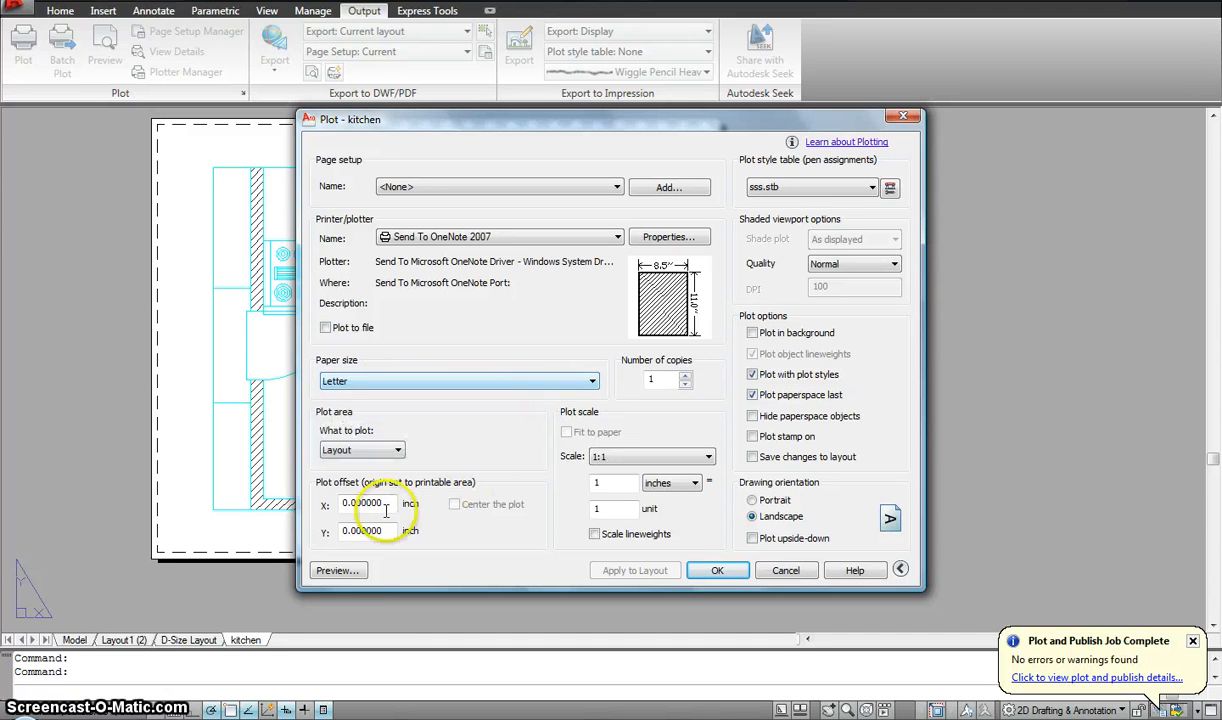
Preview the kitchen layout's plot and leave the preview
{"action": "left_click", "coordinate": [357, 577]}
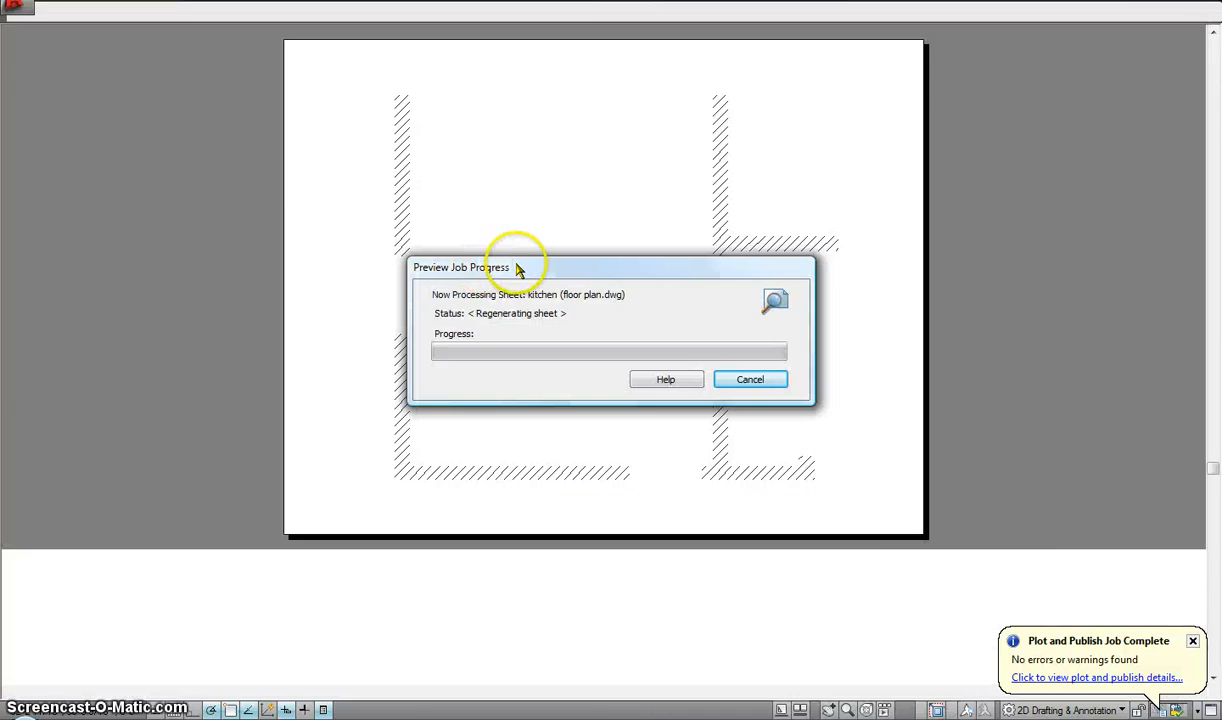
{"action": "right_click", "coordinate": [524, 268]}
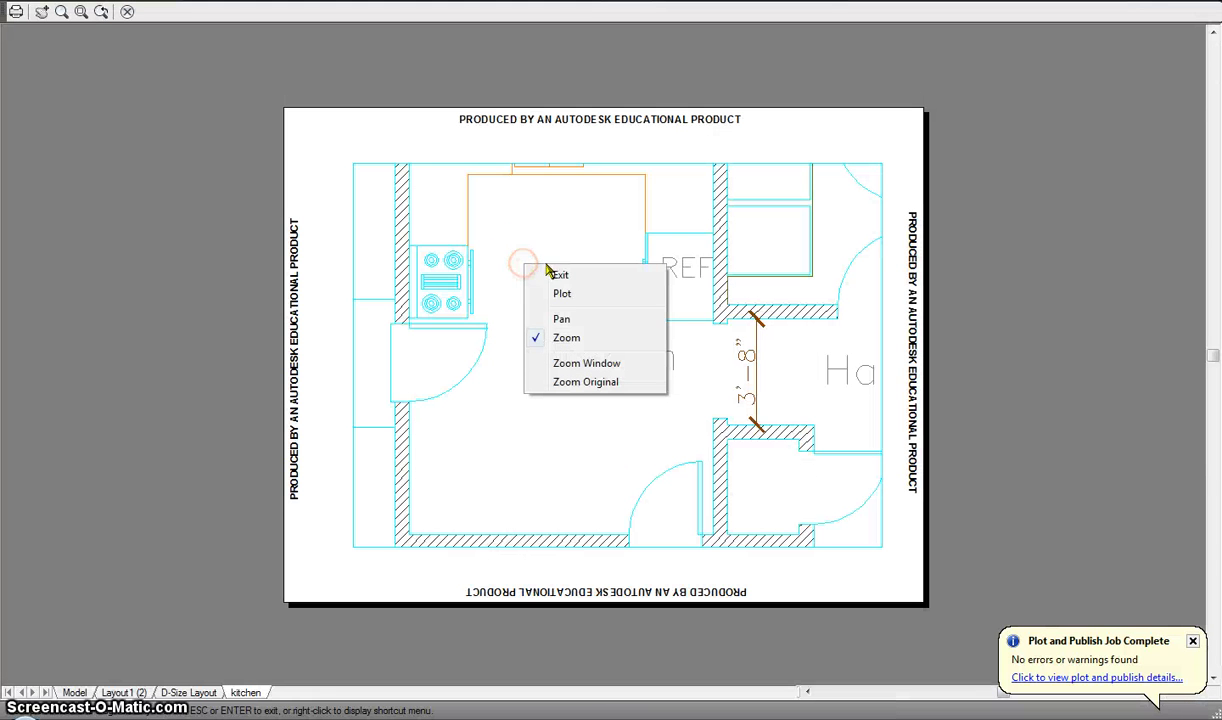
{"action": "left_click", "coordinate": [564, 294]}
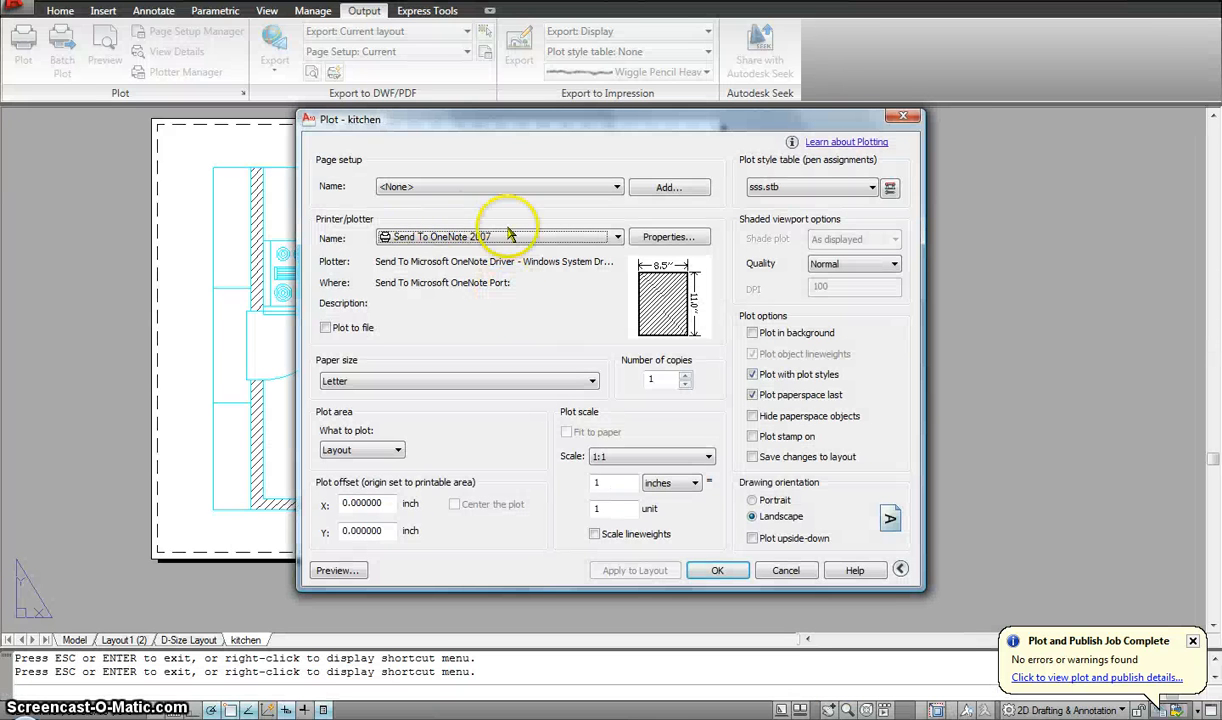
Review the printers and plotters available for the kitchen layout, and close its plot settings without plotting
{"action": "left_click", "coordinate": [450, 238]}
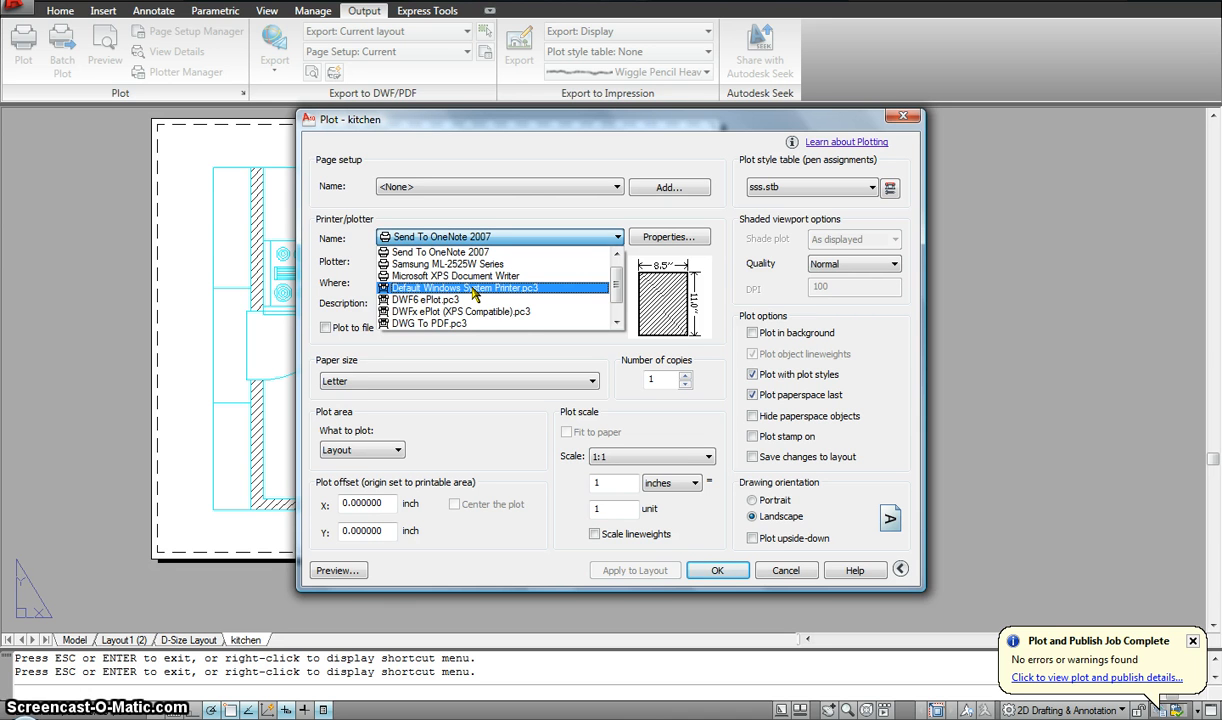
{"action": "left_click", "coordinate": [440, 346]}
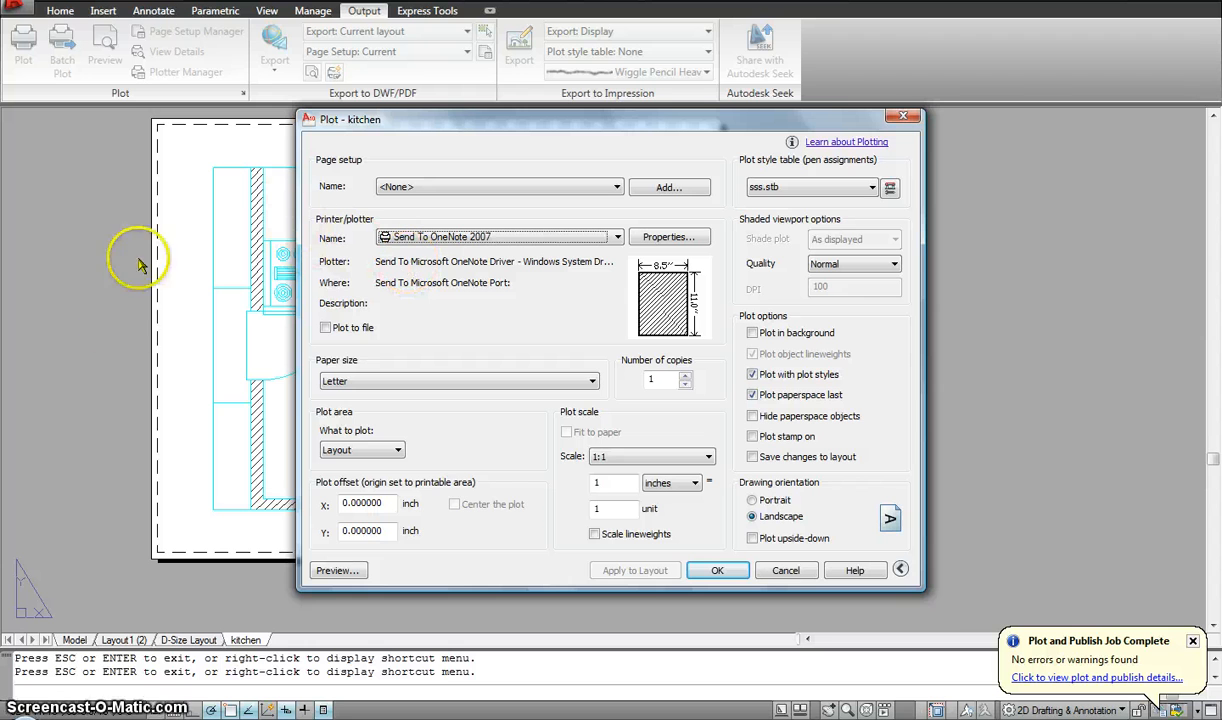
{"action": "left_click", "coordinate": [899, 117]}
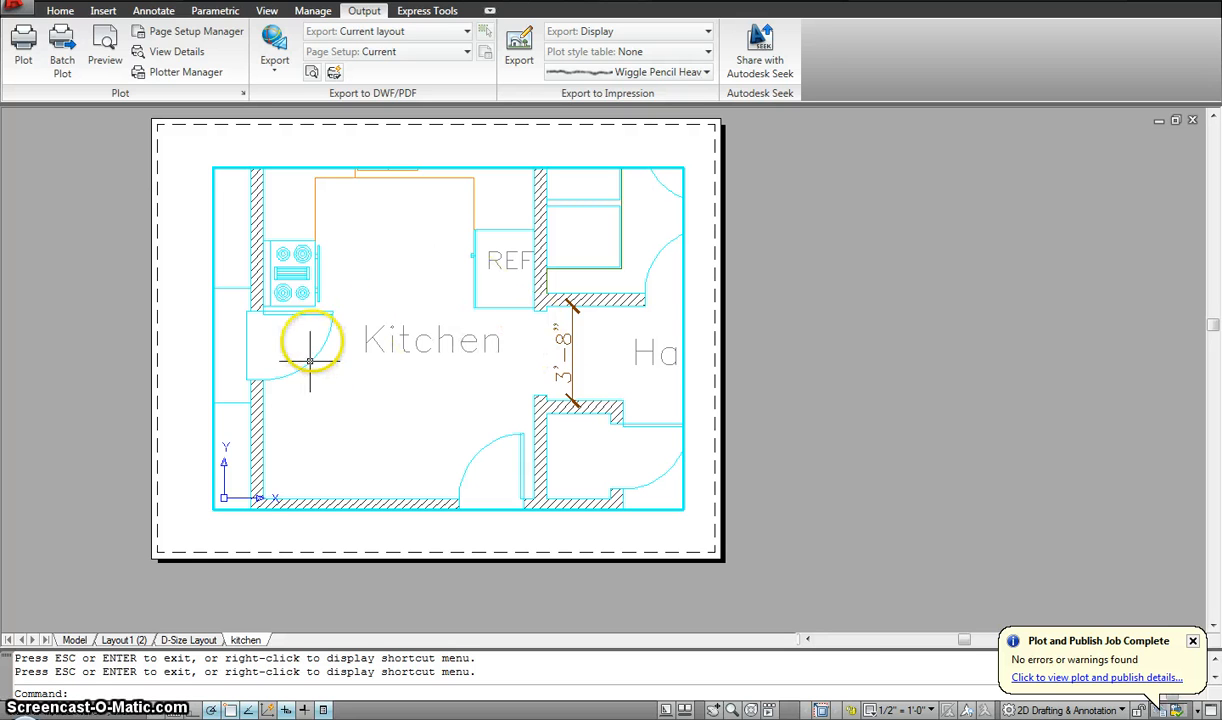
Return to the D-Size layout and start a batch plot
{"action": "left_click", "coordinate": [200, 639]}
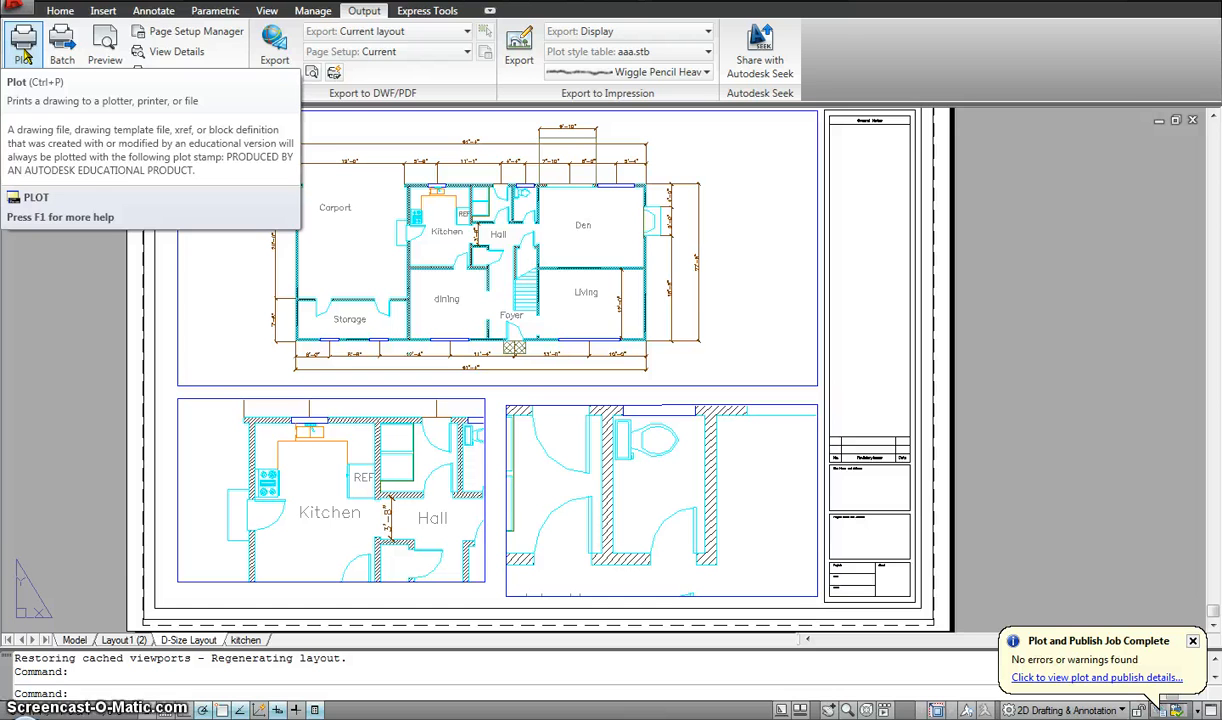
{"action": "left_click", "coordinate": [60, 48]}
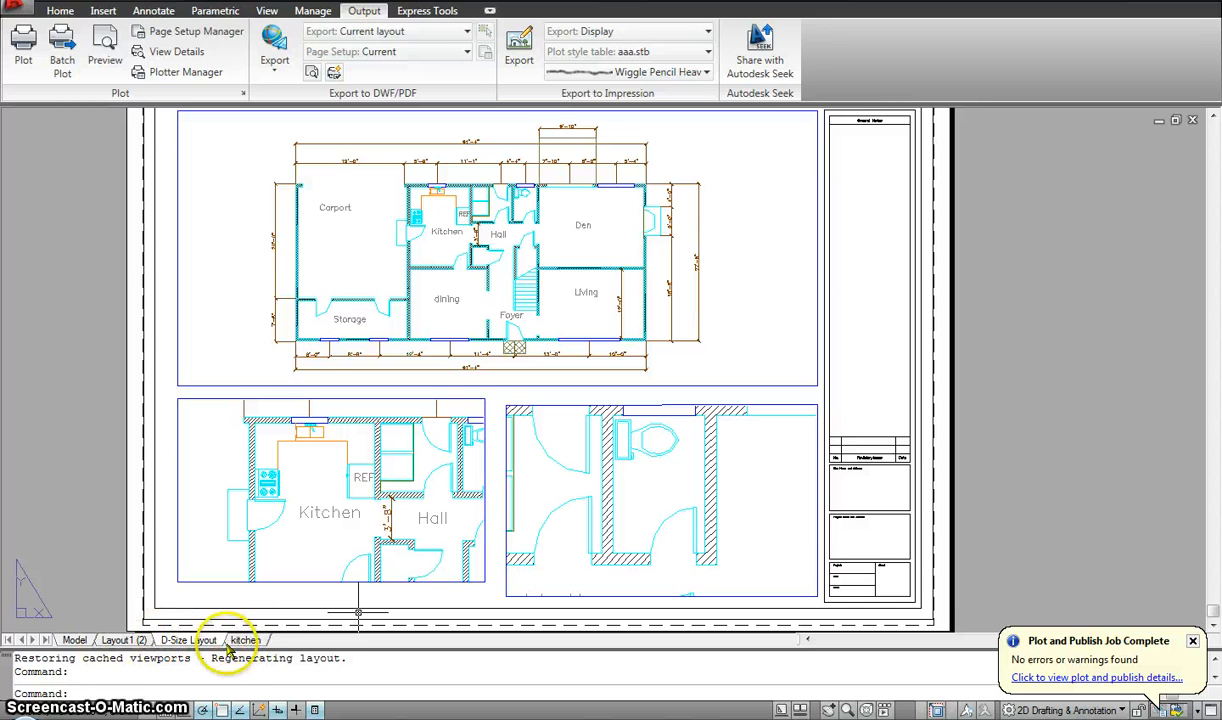
{"action": "mouse_move", "coordinate": [240, 648]}
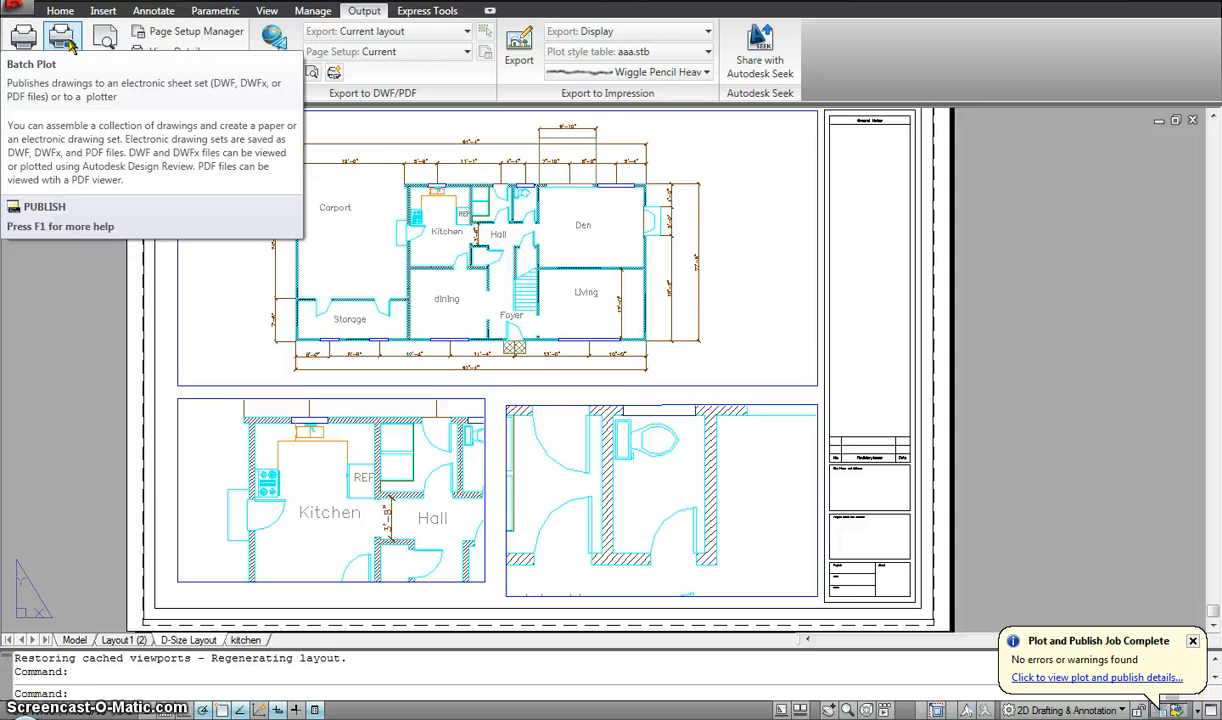
{"action": "left_click", "coordinate": [62, 42]}
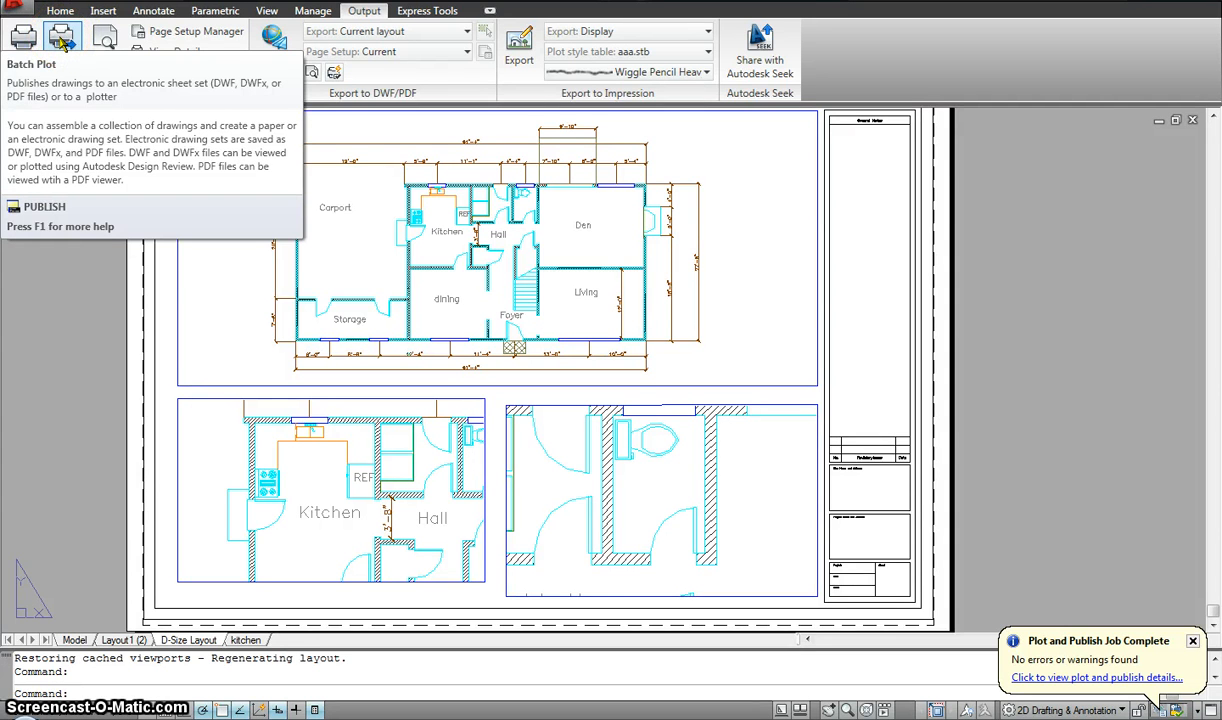
{"action": "left_click", "coordinate": [62, 42]}
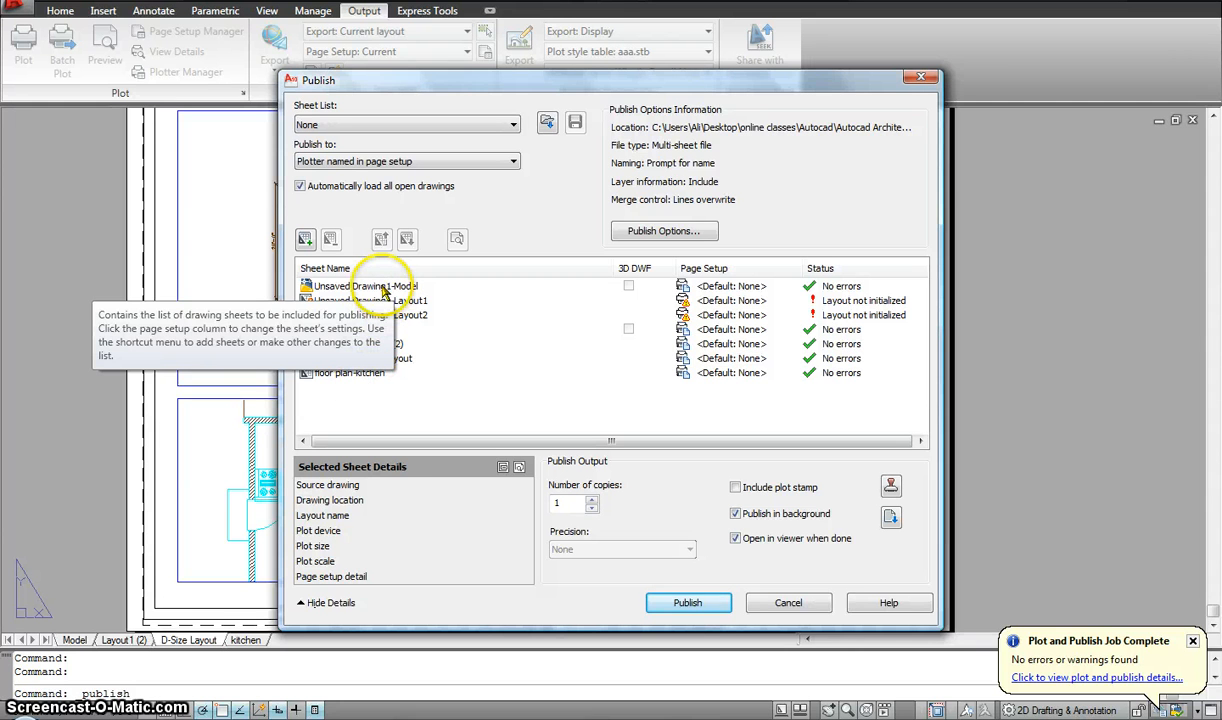
Remove all sheets from the publish list and add the model and layout sheets of the floor plan and second floor drawings
{"action": "left_click_drag", "start_coordinate": [405, 408], "coordinate": [322, 285]}
{"action": "key", "text": "Delete"}
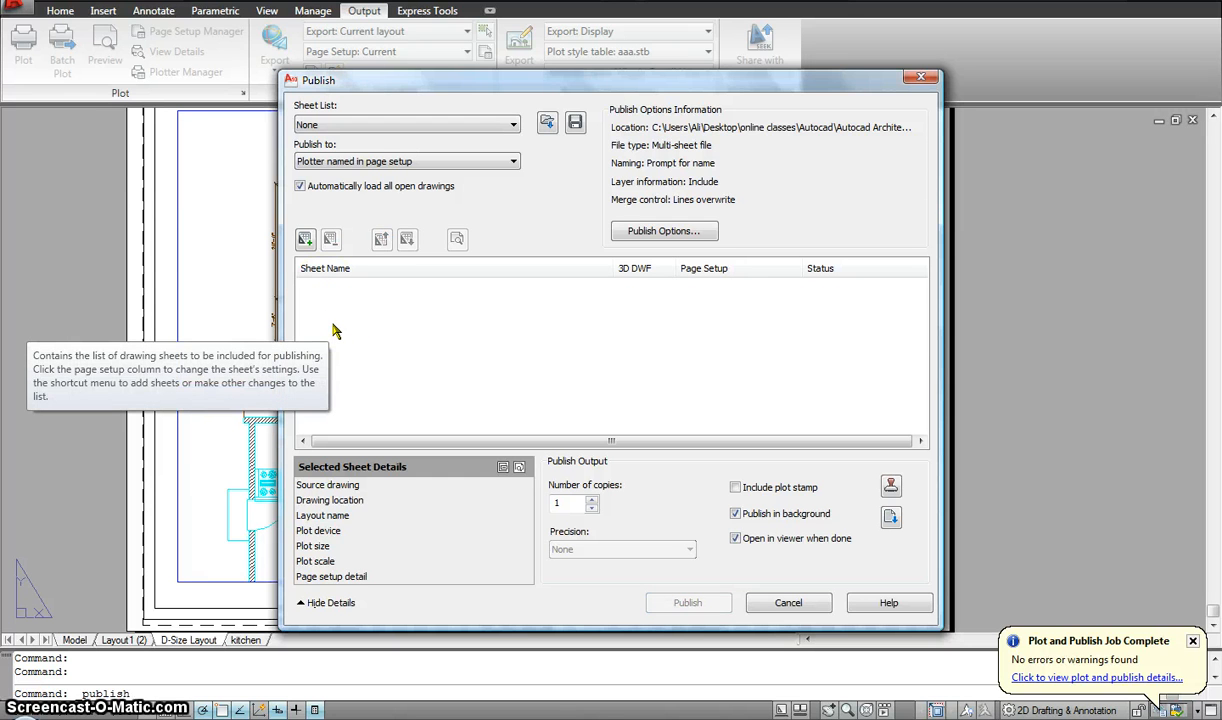
{"action": "left_click", "coordinate": [306, 240]}
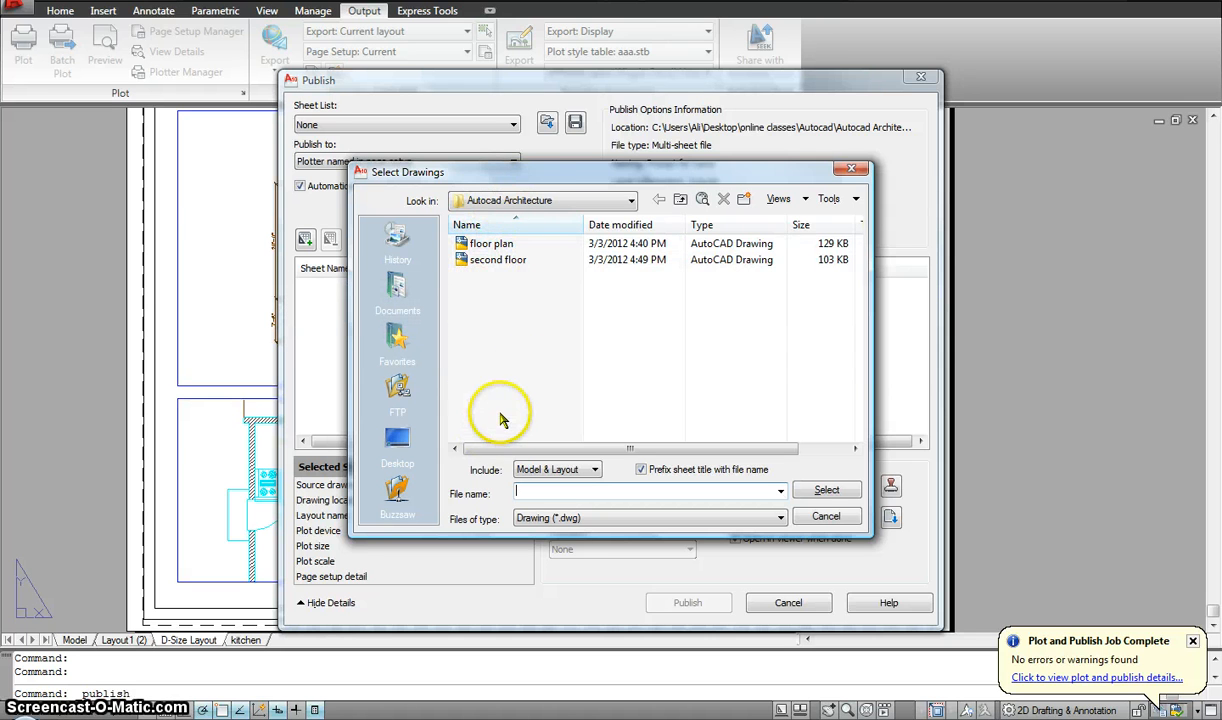
{"action": "left_click", "coordinate": [496, 246]}
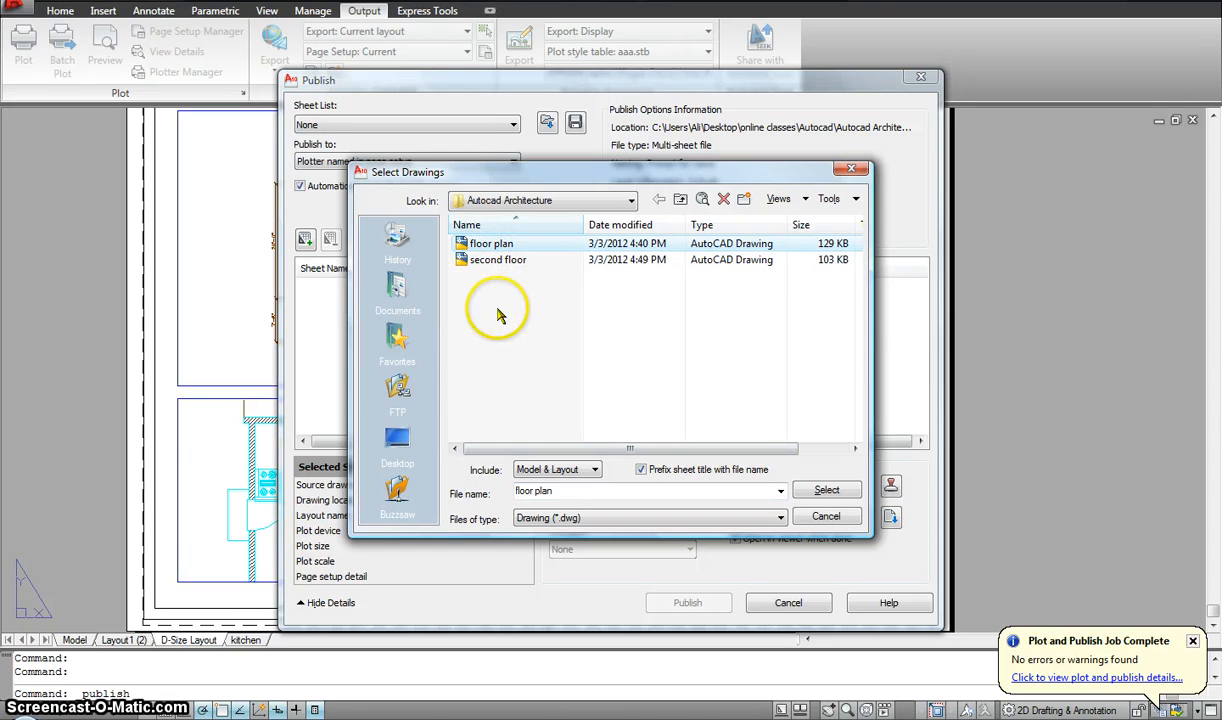
{"action": "left_click_drag", "start_coordinate": [503, 308], "coordinate": [464, 246]}
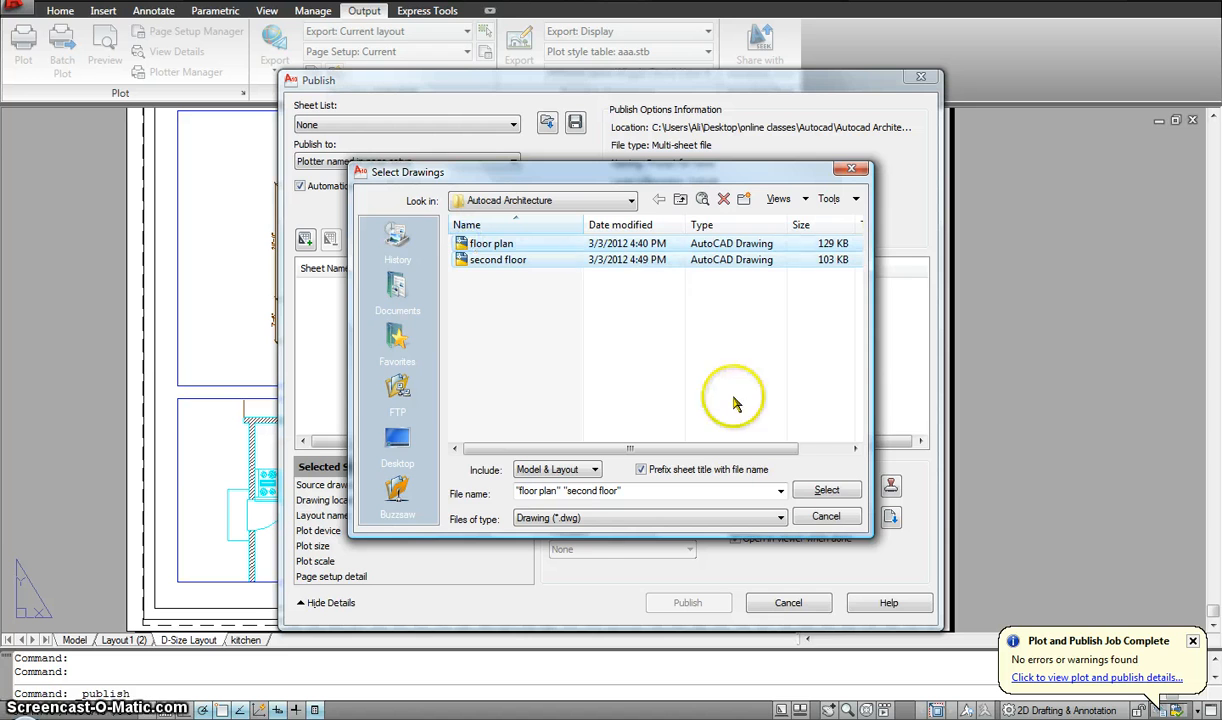
{"action": "left_click", "coordinate": [817, 499]}
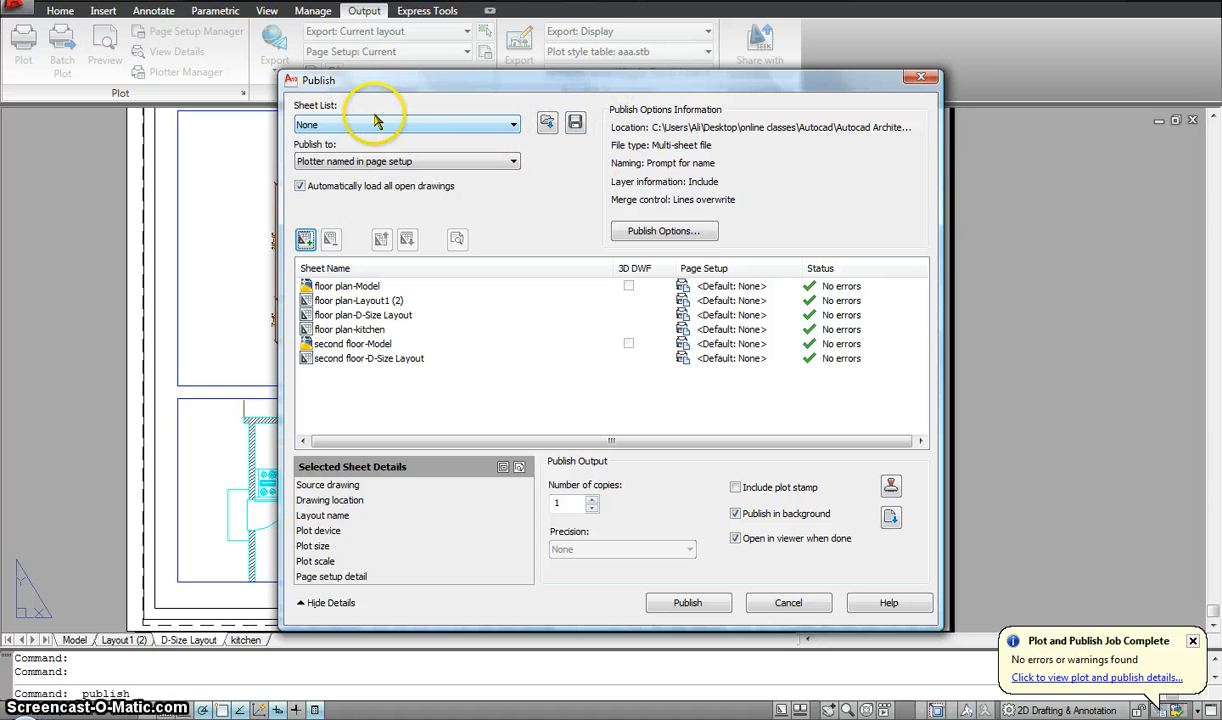
Review the saved sheet lists and the output formats available for publishing, keeping the plotter named in page setup
{"action": "left_click", "coordinate": [490, 124]}
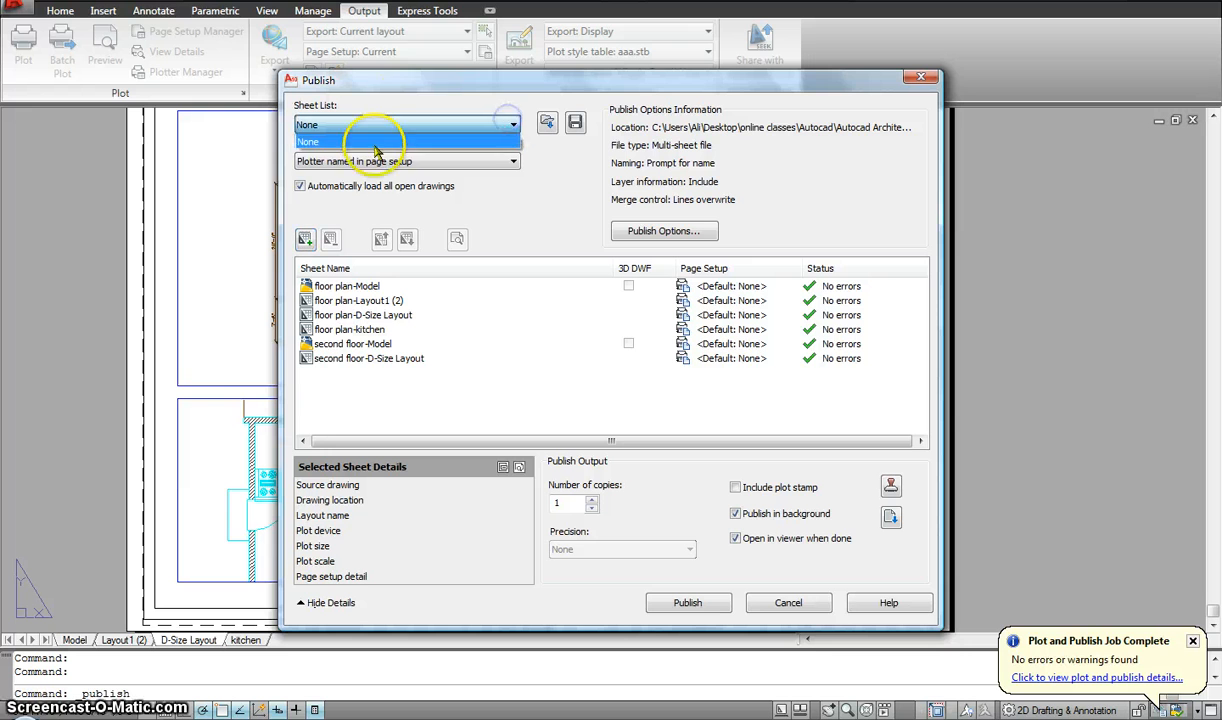
{"action": "left_click", "coordinate": [358, 131]}
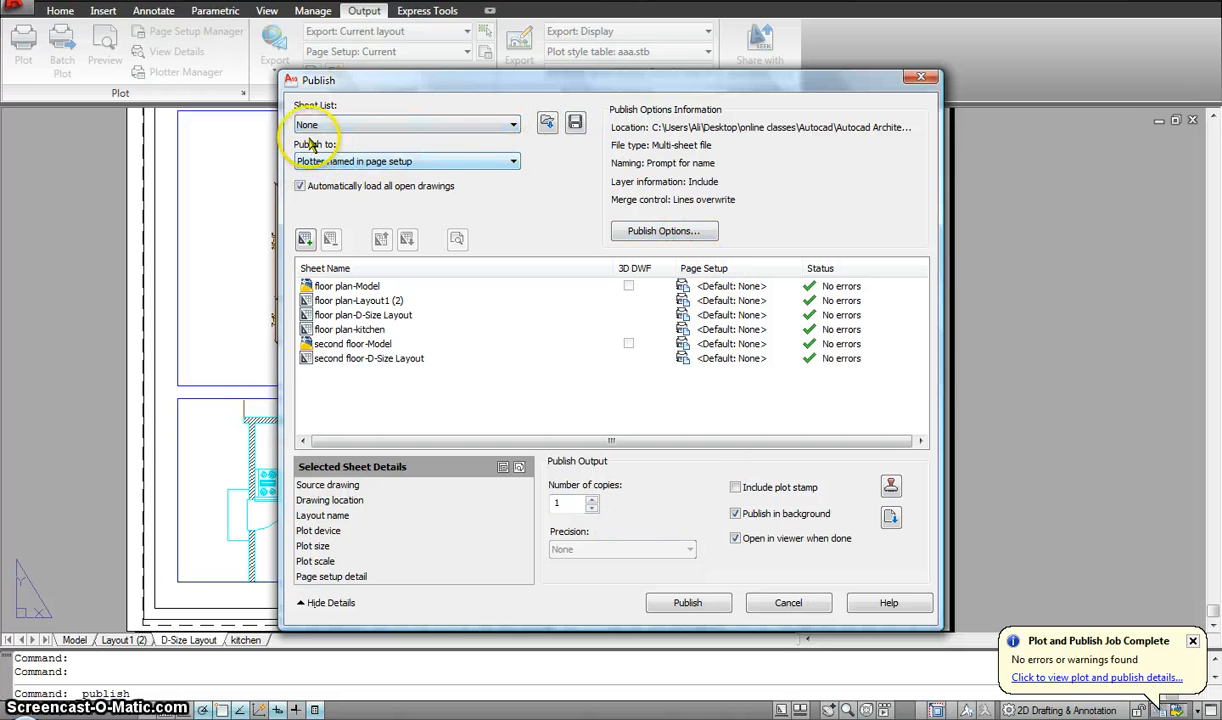
{"action": "left_click", "coordinate": [507, 162]}
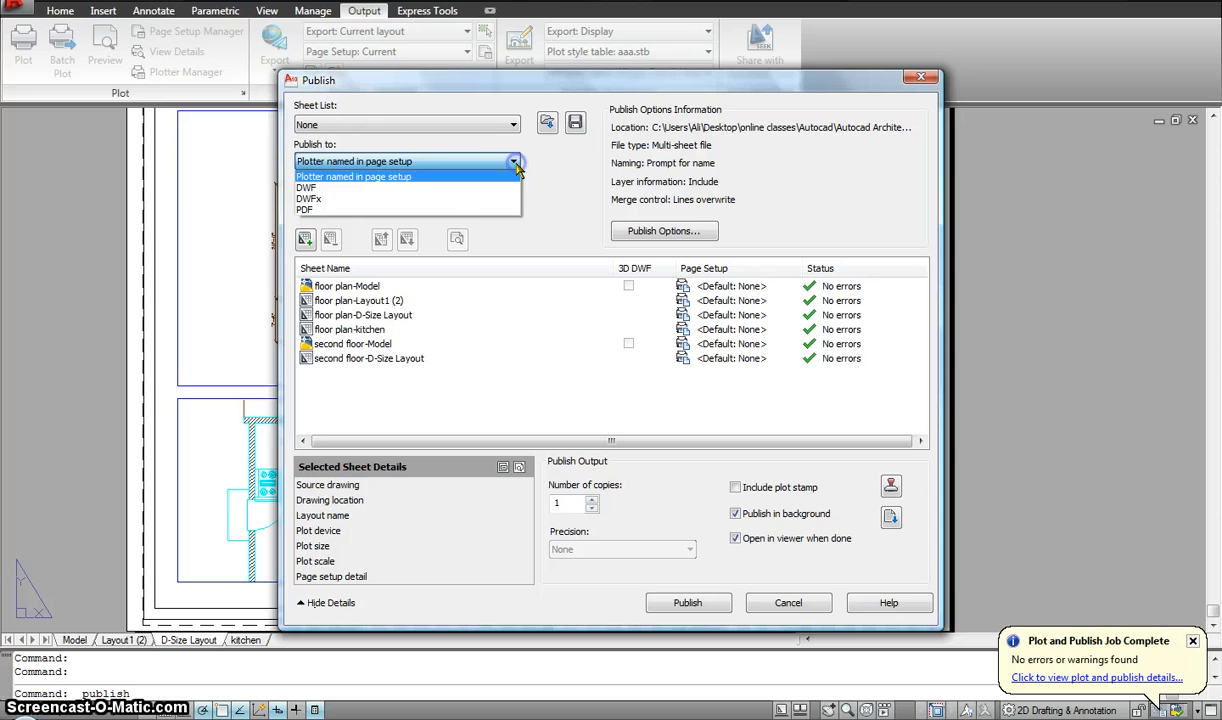
{"action": "left_click", "coordinate": [434, 187]}
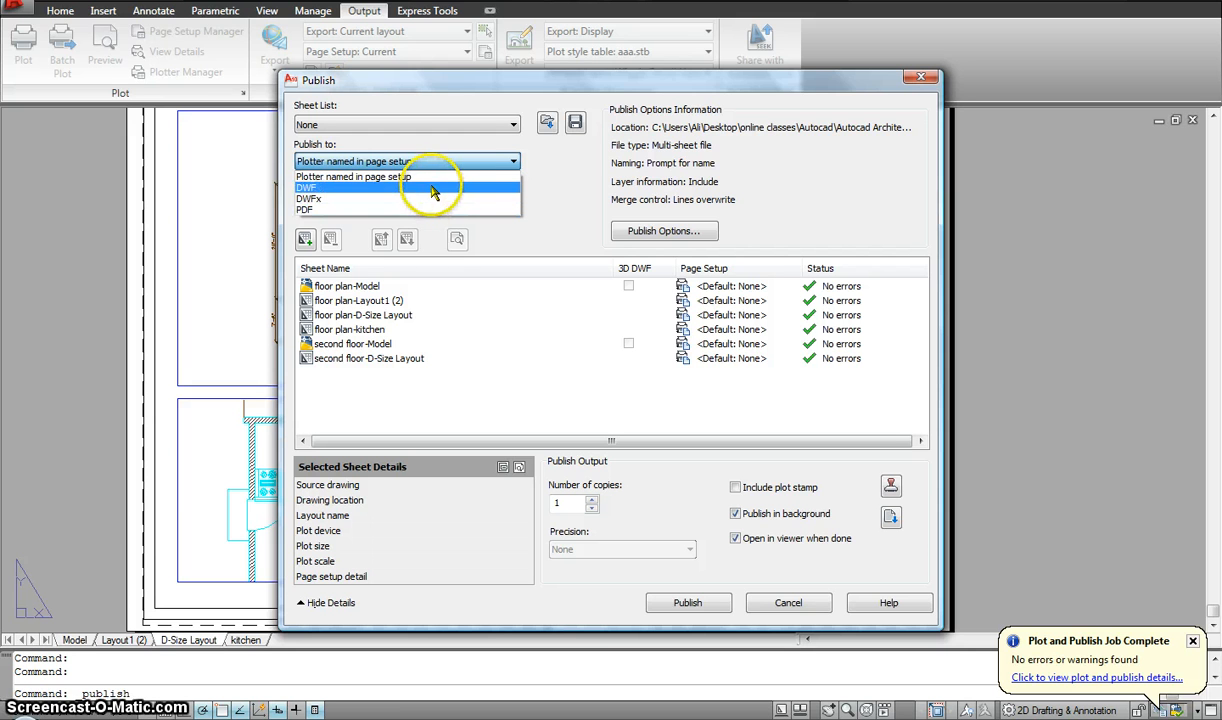
{"action": "left_click", "coordinate": [575, 175]}
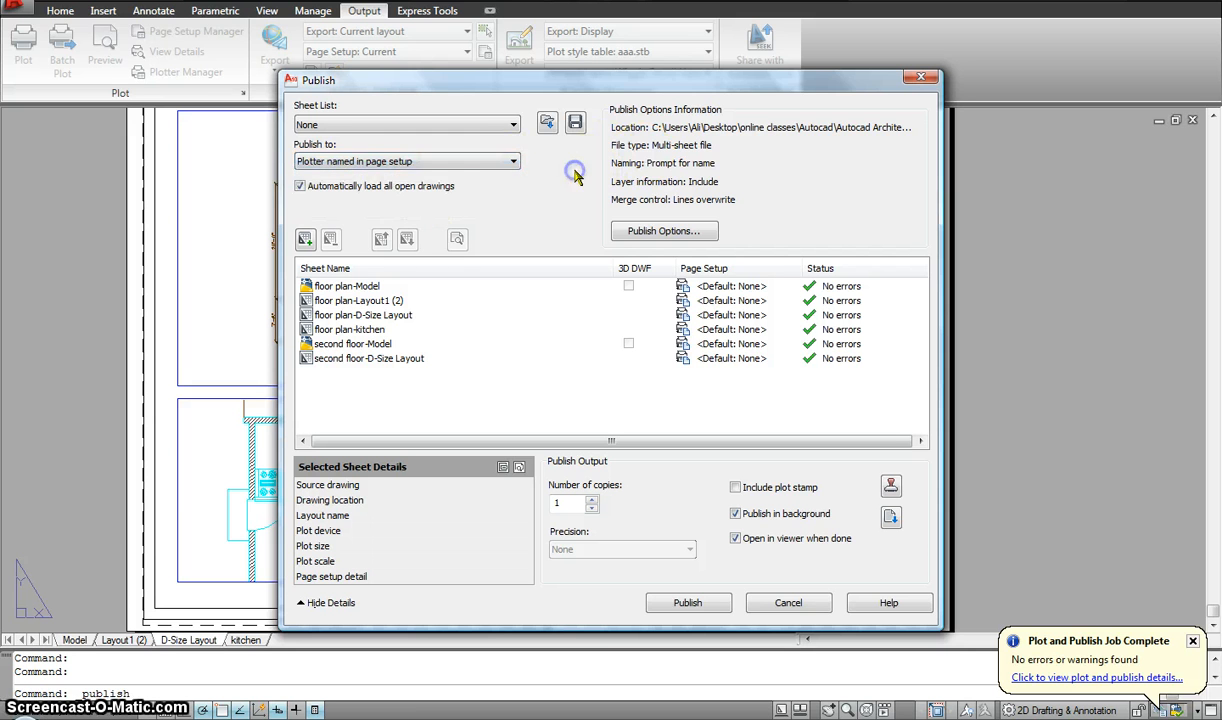
{"action": "left_click", "coordinate": [501, 166]}
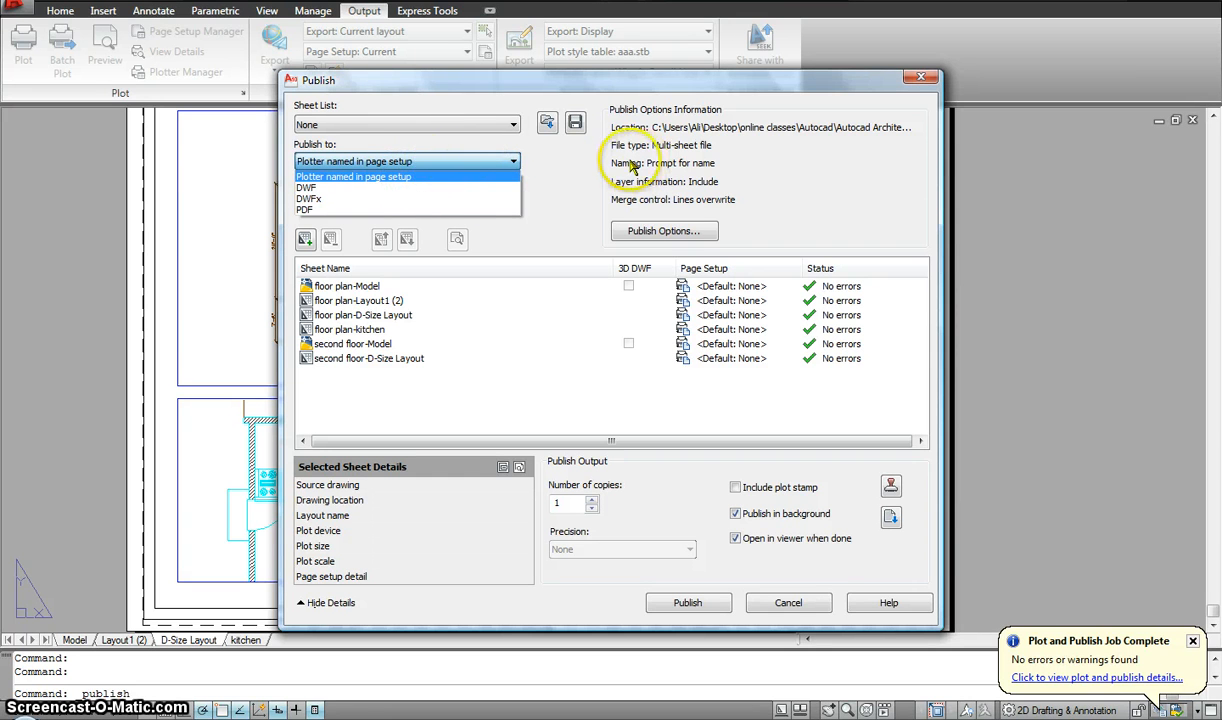
{"action": "left_click", "coordinate": [555, 162]}
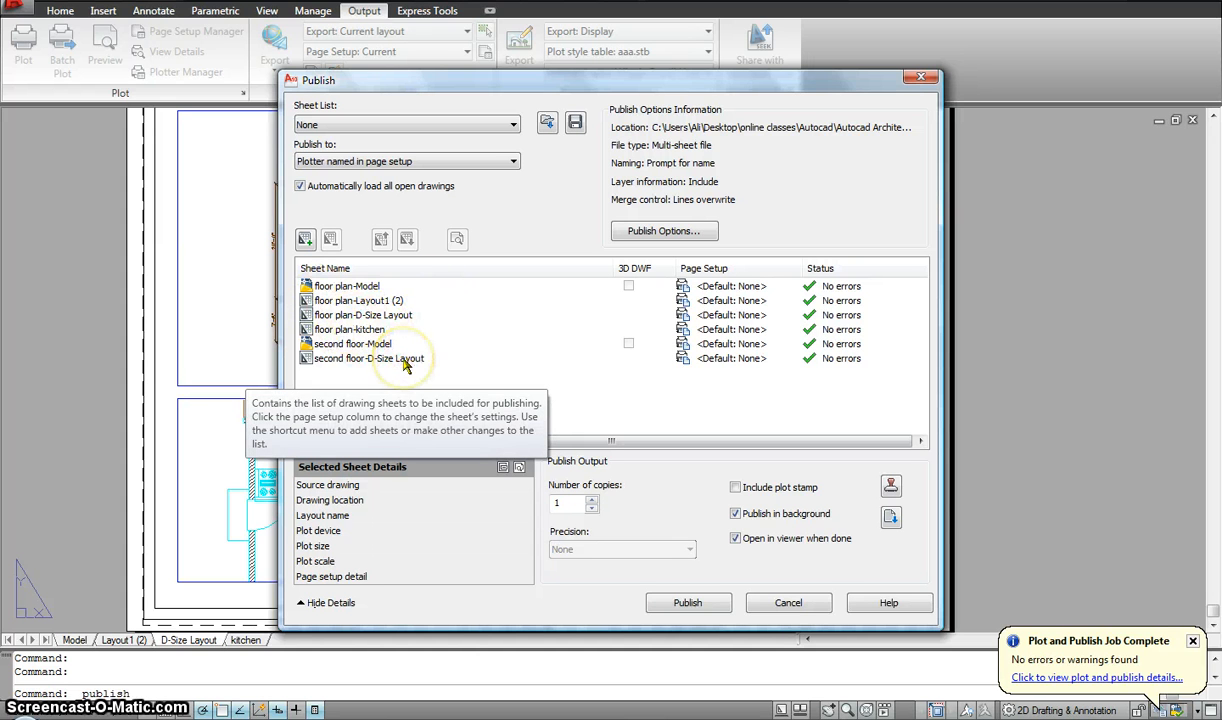
Publish the listed sheets and save the sheet list as floor plan.dsd in the Autocad Architecture folder
{"action": "left_click", "coordinate": [697, 606]}
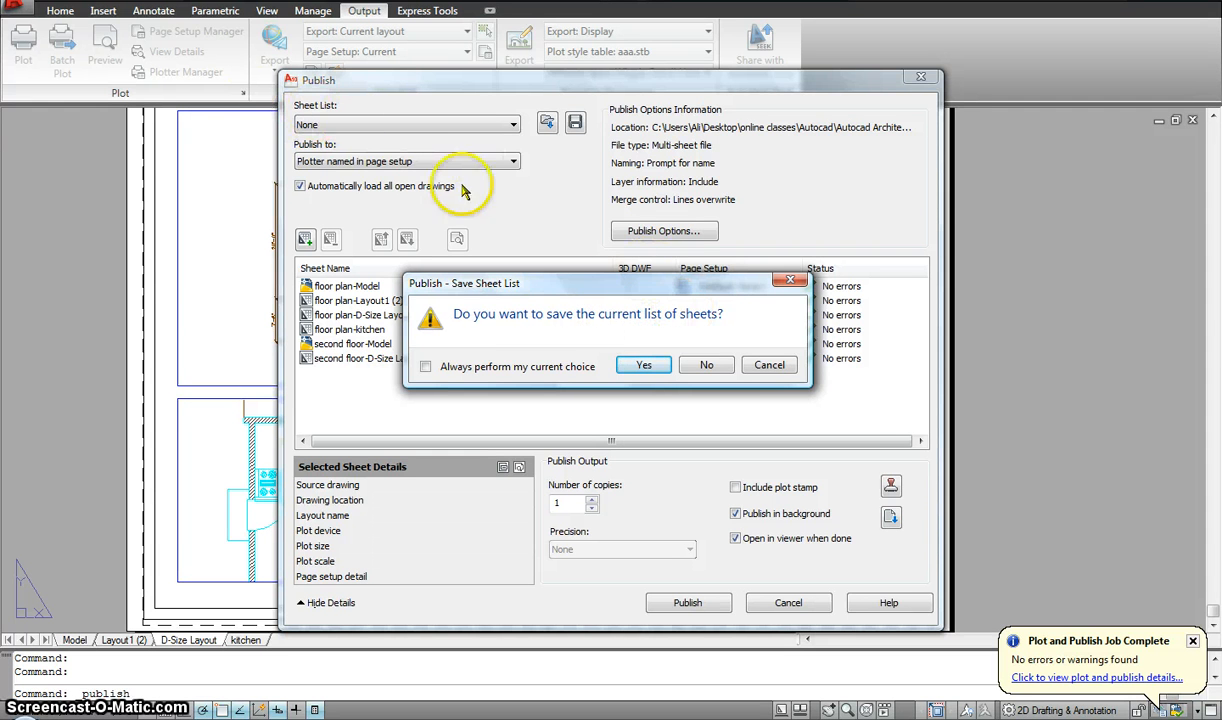
{"action": "left_click", "coordinate": [645, 365]}
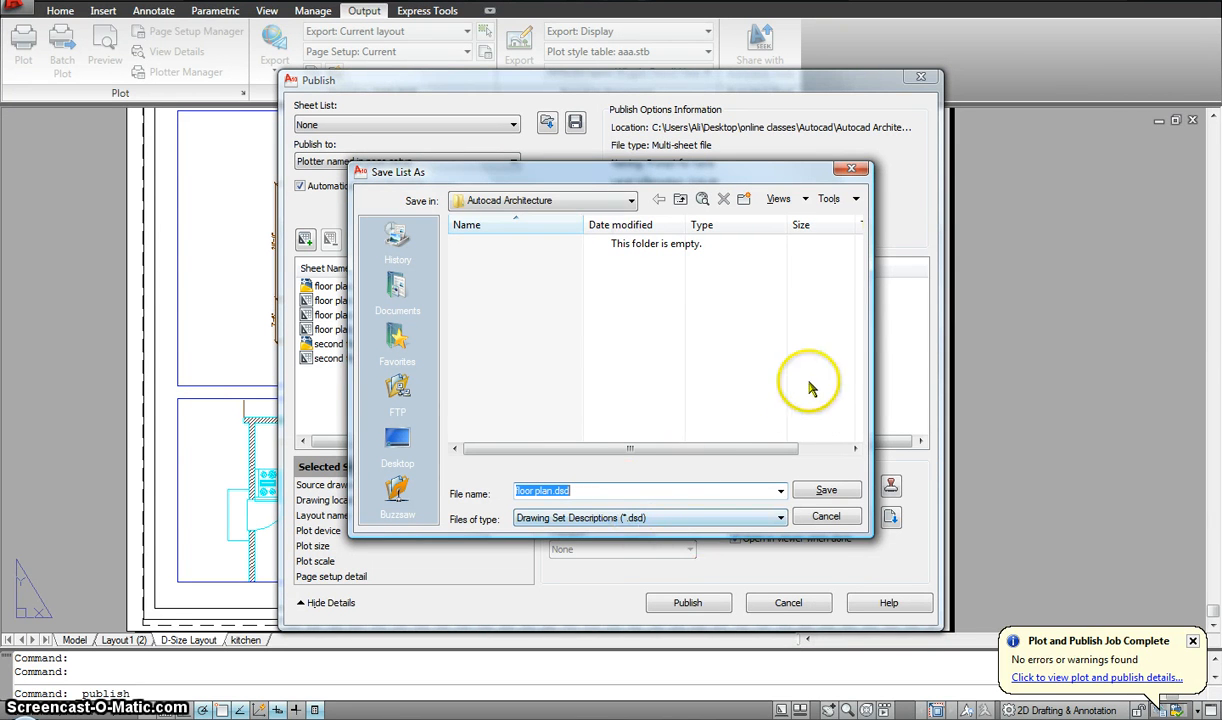
{"action": "left_click", "coordinate": [826, 491]}
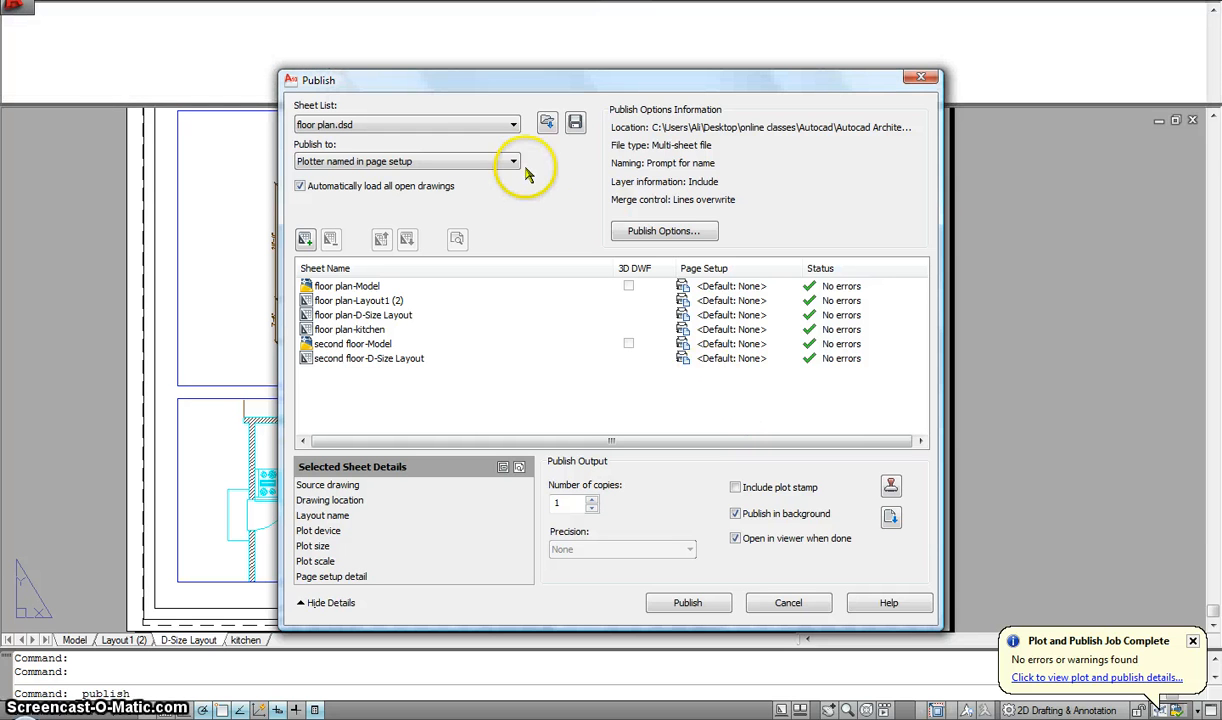
Publish the sheets listed in floor plan.dsd to the plotter named in page setup and dismiss the background processing notice
{"action": "key", "text": "Return"}
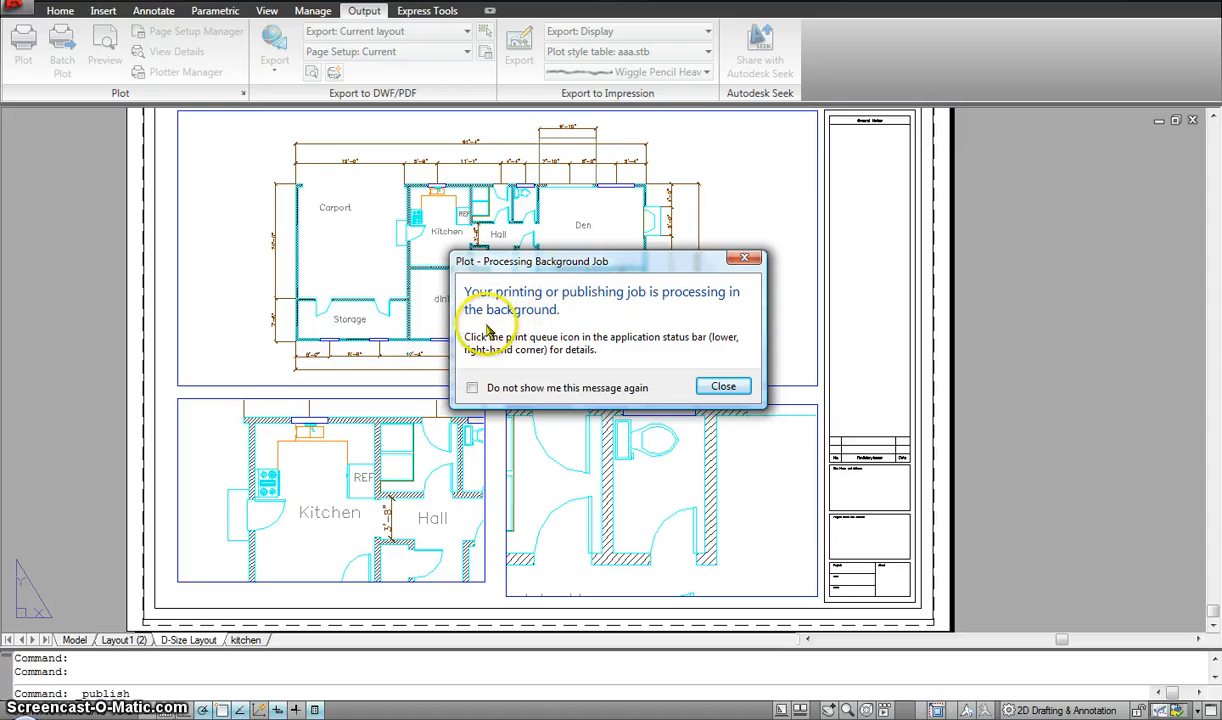
{"action": "left_click", "coordinate": [724, 387]}
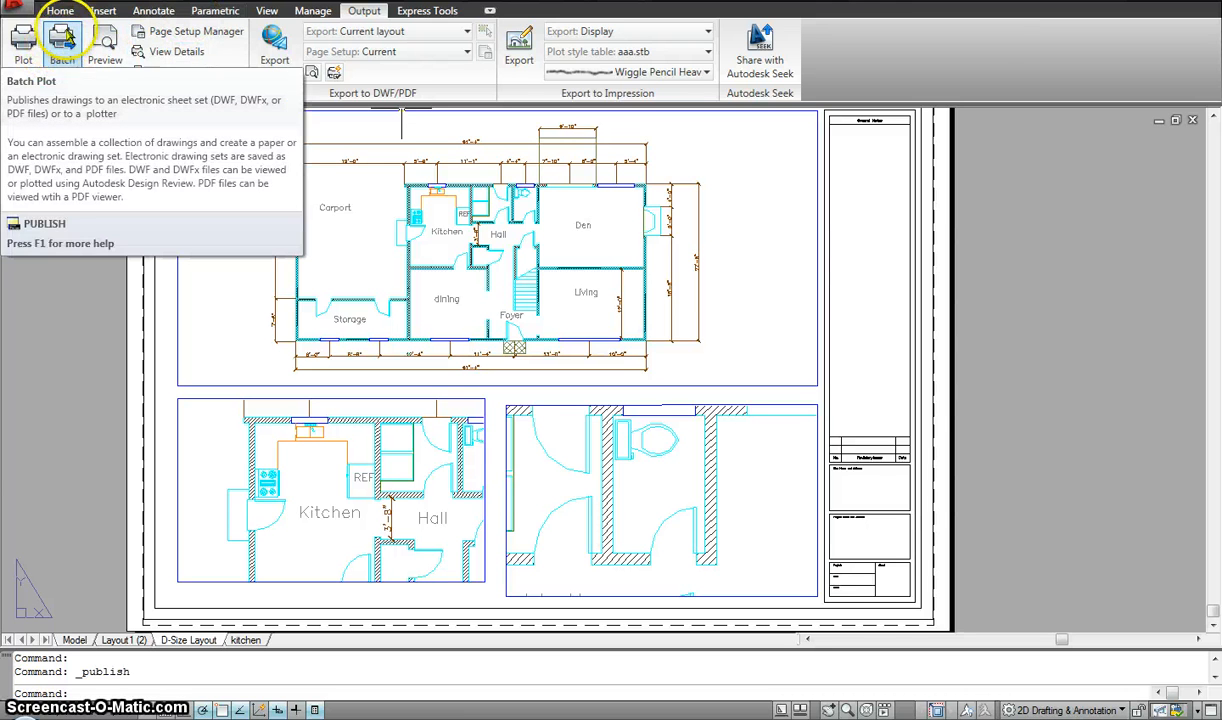
Preview the D-Size Layout as it will be plotted and leave the preview
{"action": "left_click", "coordinate": [66, 44]}
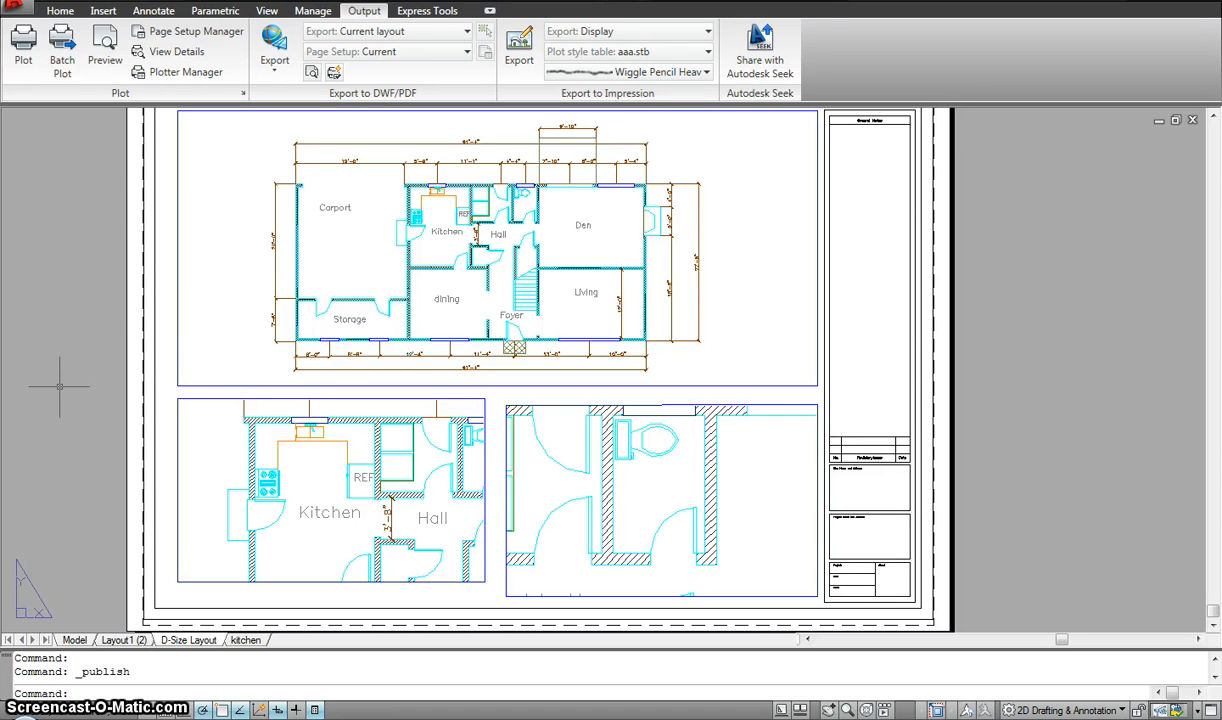
{"action": "left_click", "coordinate": [62, 45]}
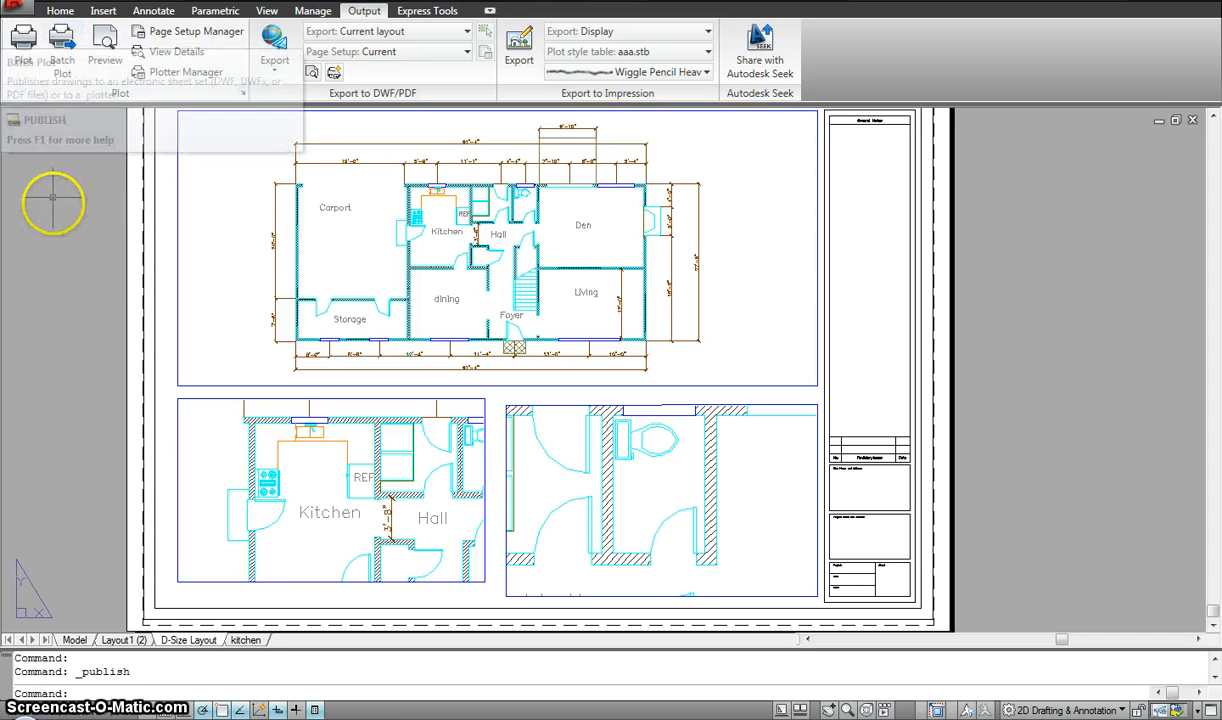
{"action": "left_click", "coordinate": [105, 45]}
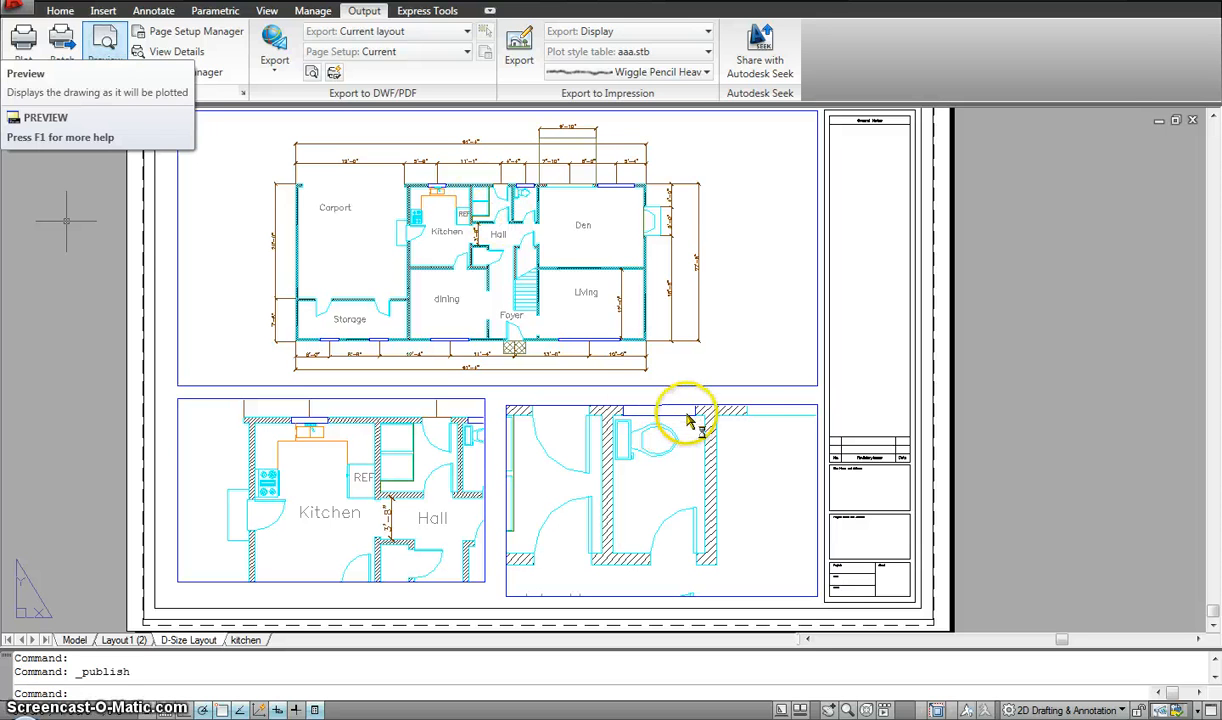
{"action": "left_click", "coordinate": [683, 415]}
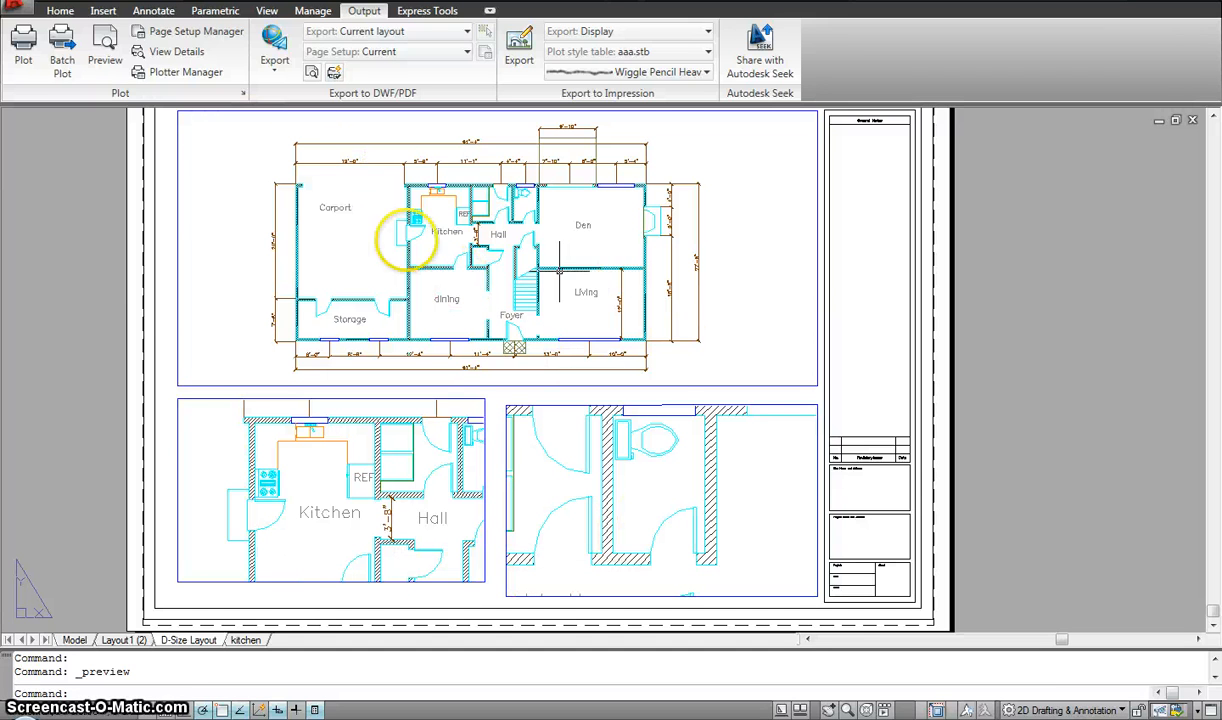
Review the kitchen, D-Size Layout and Layout1 (2) page setups, inspecting the full D-Size Layout settings, and close them without changes
{"action": "left_click", "coordinate": [175, 33]}
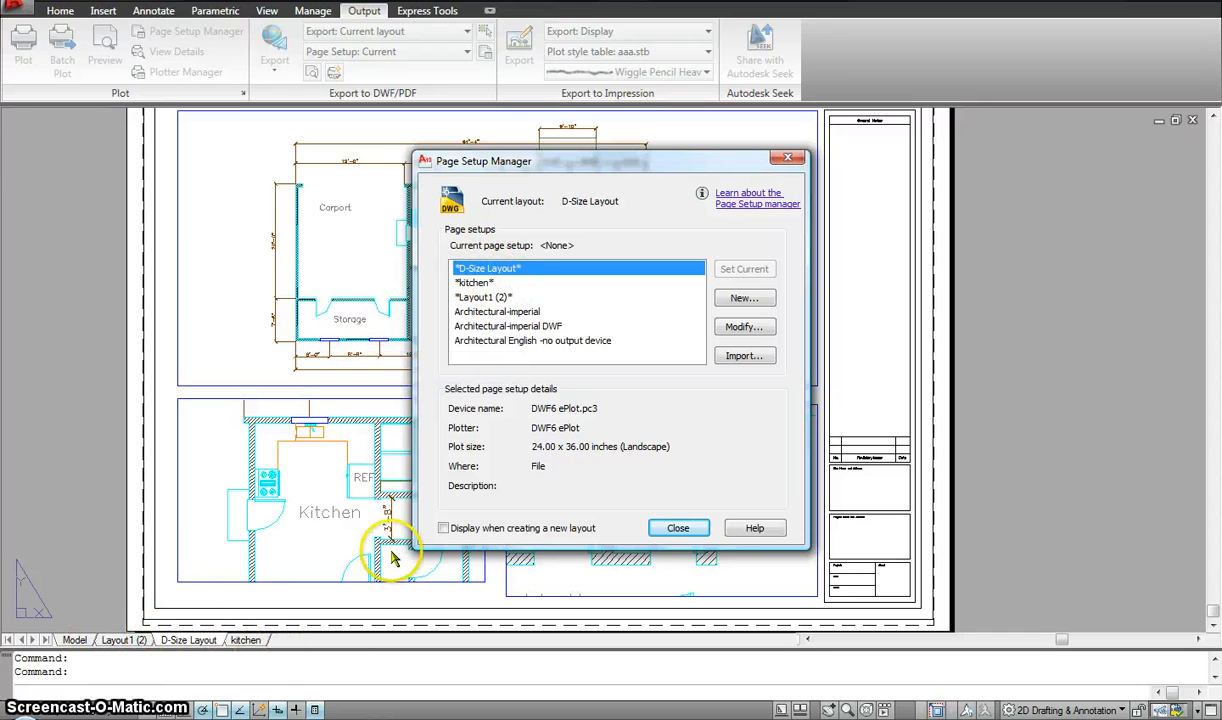
{"action": "left_click", "coordinate": [478, 285]}
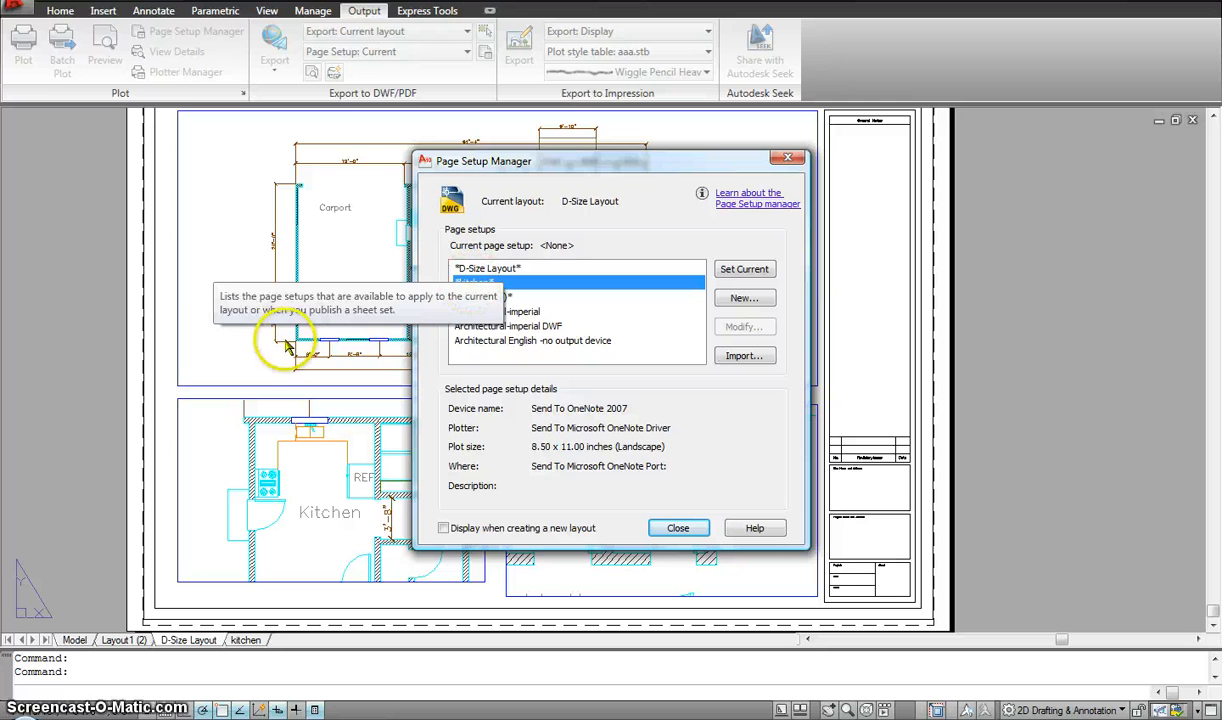
{"action": "left_click", "coordinate": [472, 268]}
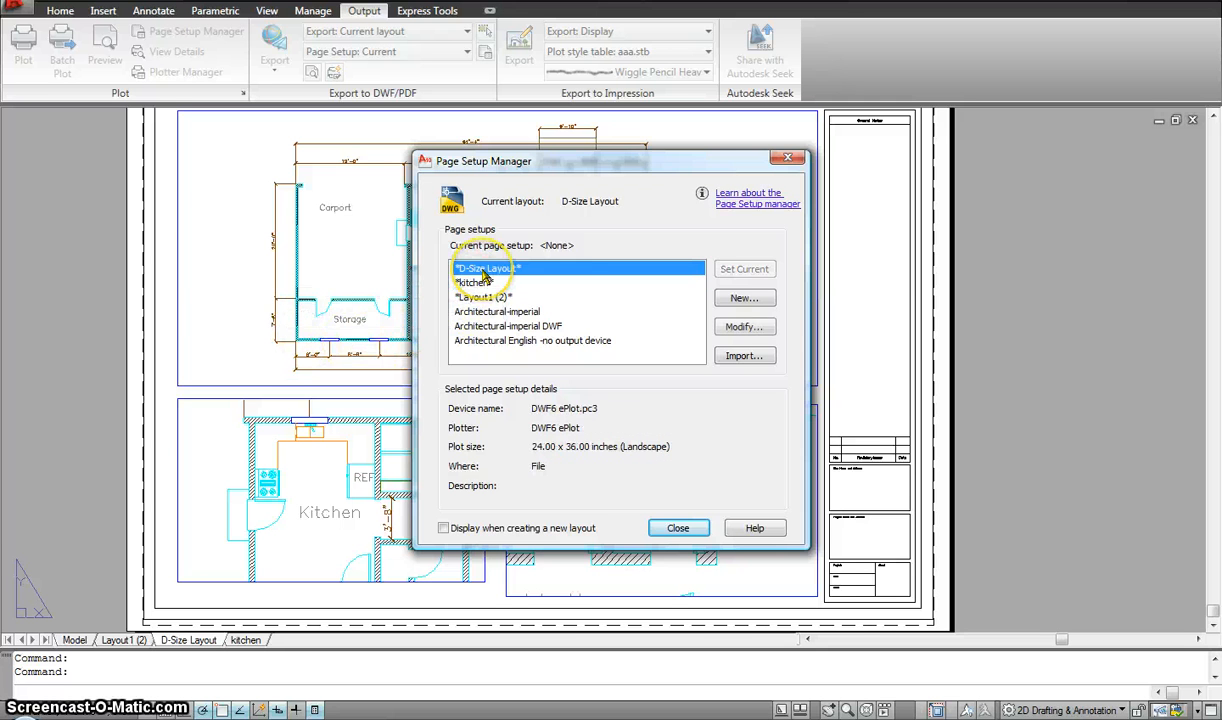
{"action": "left_click", "coordinate": [740, 327]}
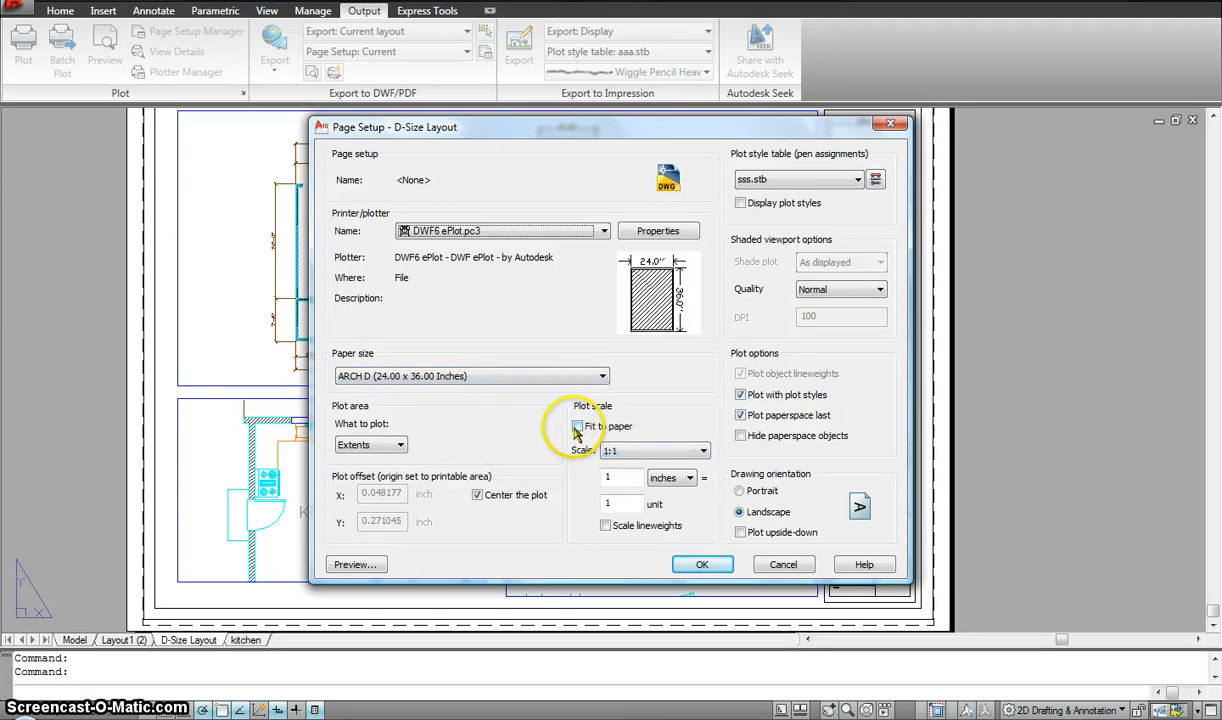
{"action": "left_click", "coordinate": [893, 122]}
{"action": "left_click", "coordinate": [472, 283]}
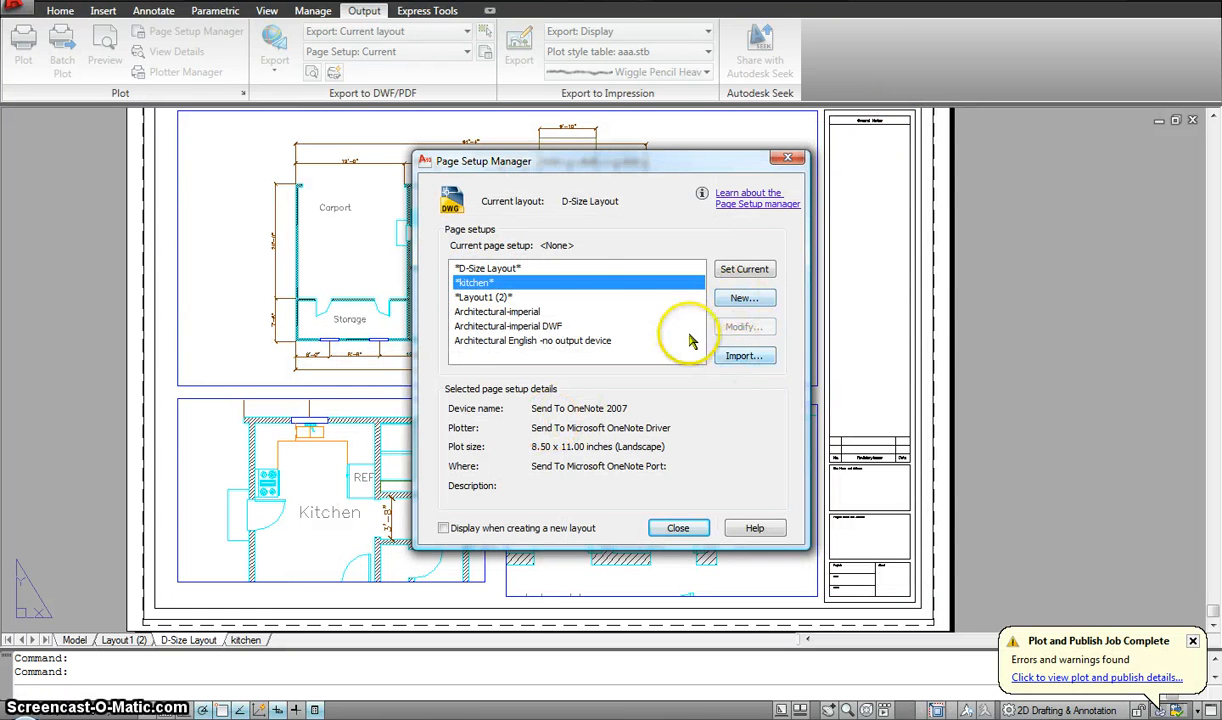
{"action": "left_click", "coordinate": [478, 298]}
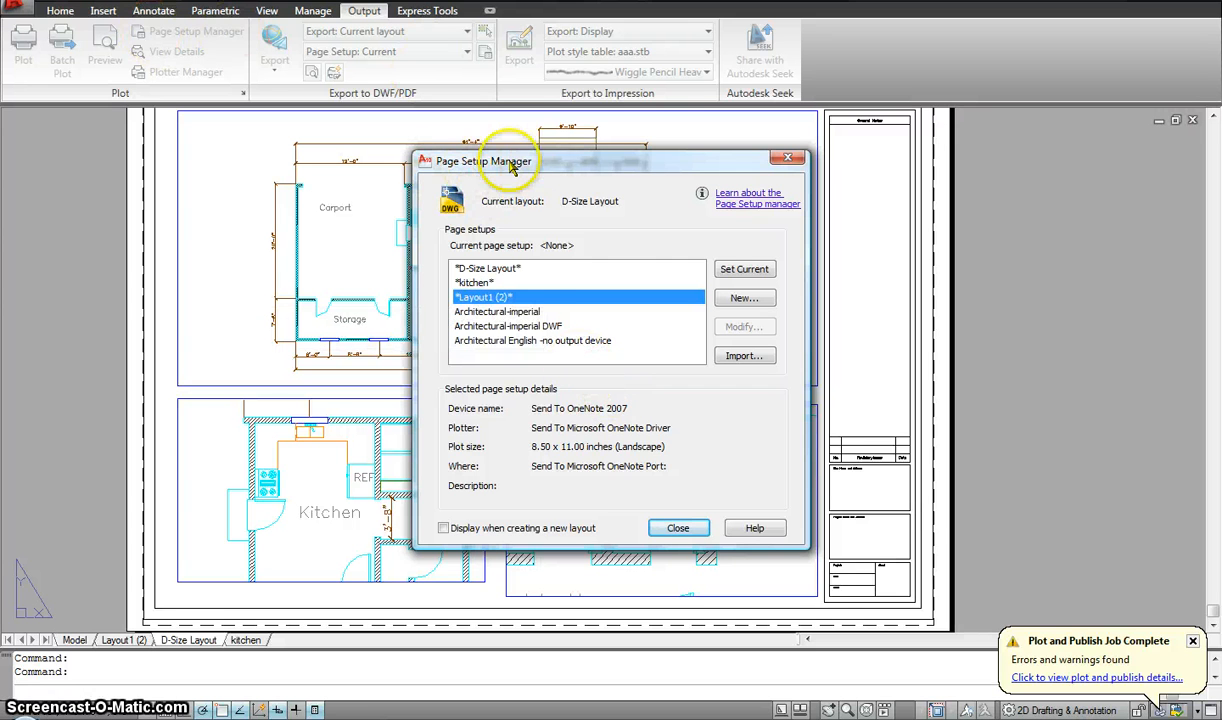
{"action": "left_click", "coordinate": [680, 529]}
Examine the plot and publish details of the last job, checking its overall status and the error reported for the floor plan model sheet
{"action": "scroll", "coordinate": [140, 132], "scroll_direction": "down", "scroll_amount": 2}
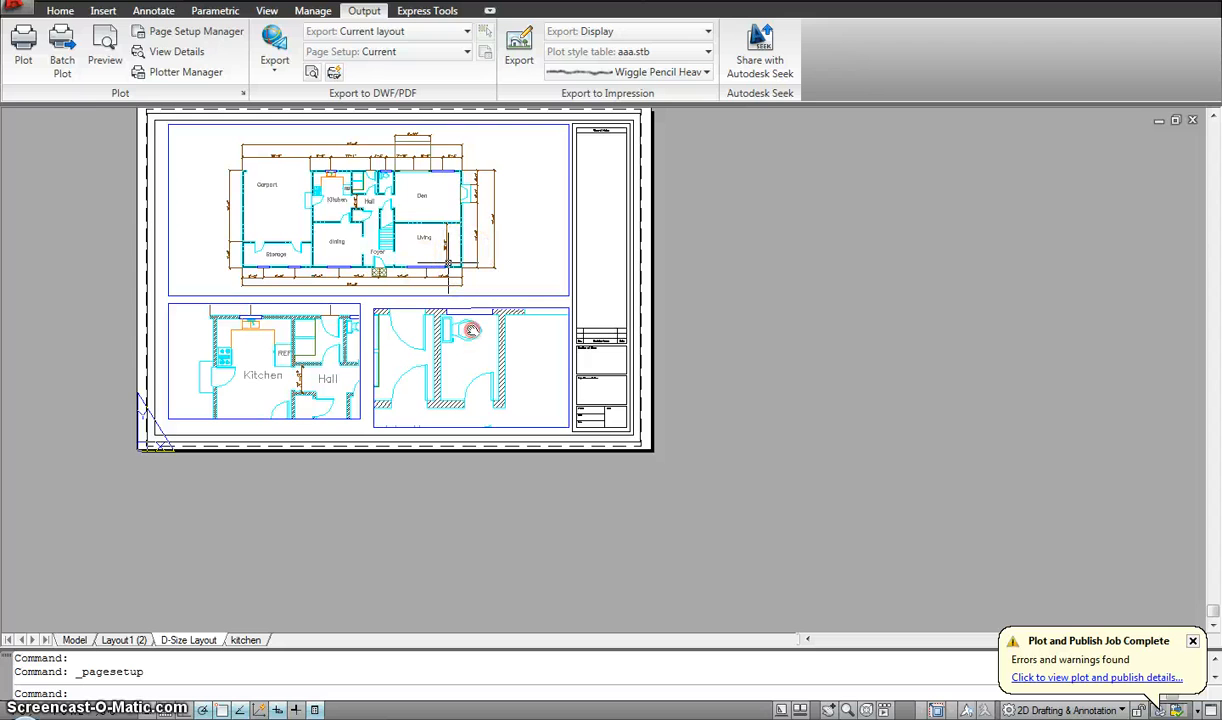
{"action": "middle_click_drag", "start_coordinate": [448, 263], "coordinate": [500, 342]}
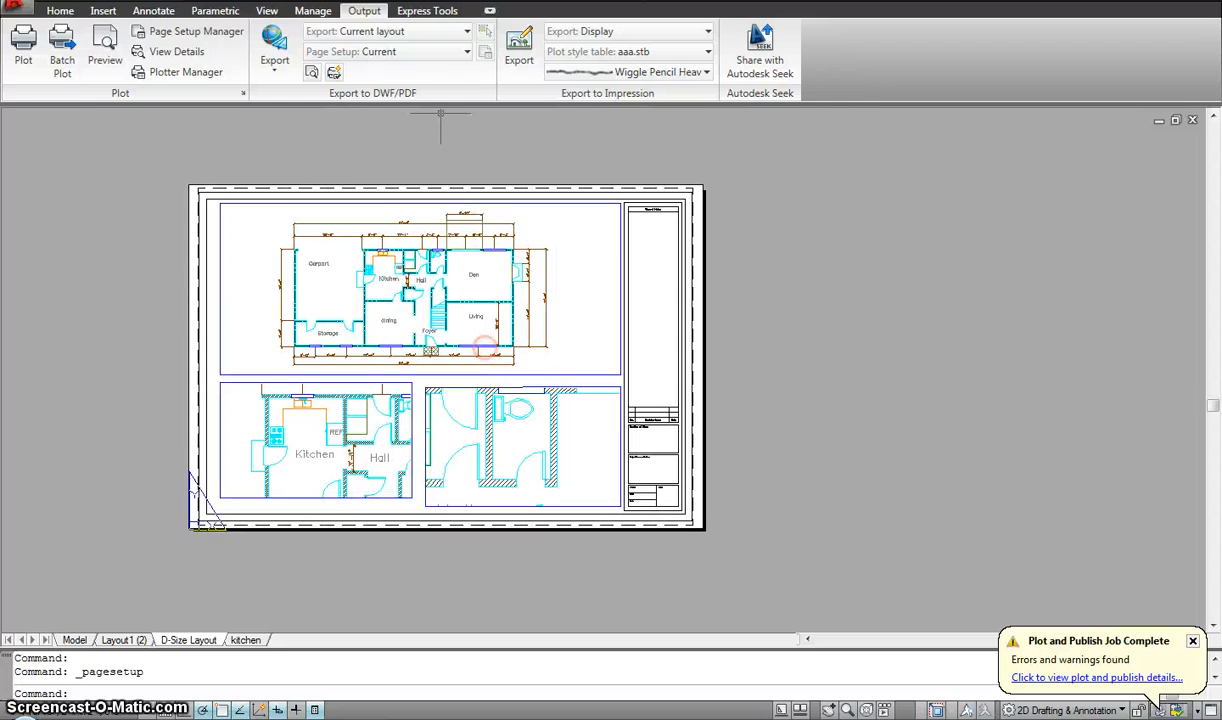
{"action": "left_click", "coordinate": [164, 59]}
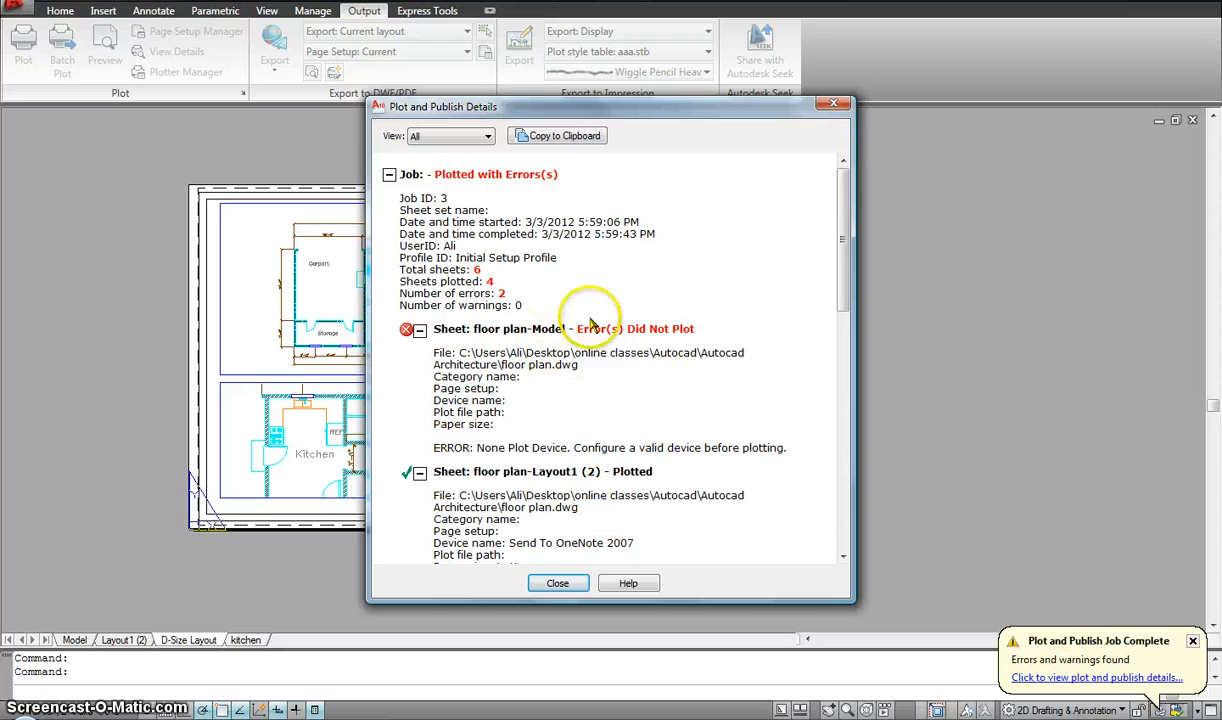
{"action": "left_click_drag", "start_coordinate": [577, 328], "coordinate": [636, 329]}
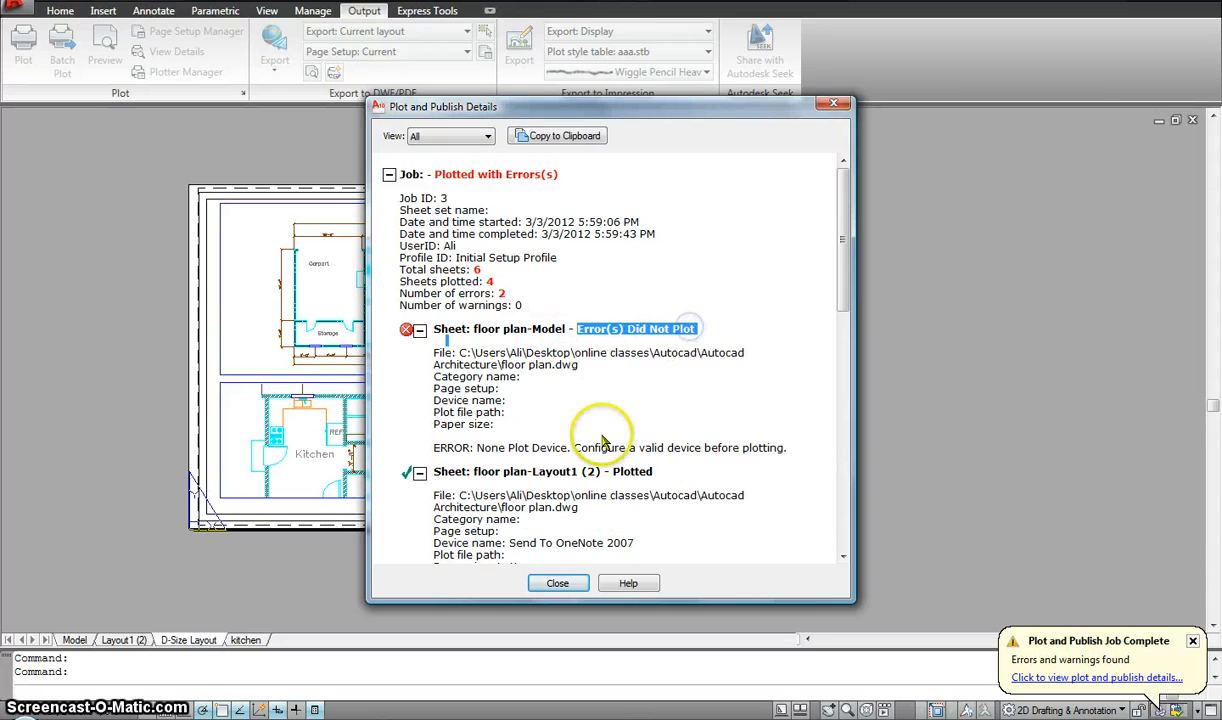
{"action": "left_click_drag", "start_coordinate": [434, 174], "coordinate": [603, 174]}
{"action": "left_click", "coordinate": [568, 212]}
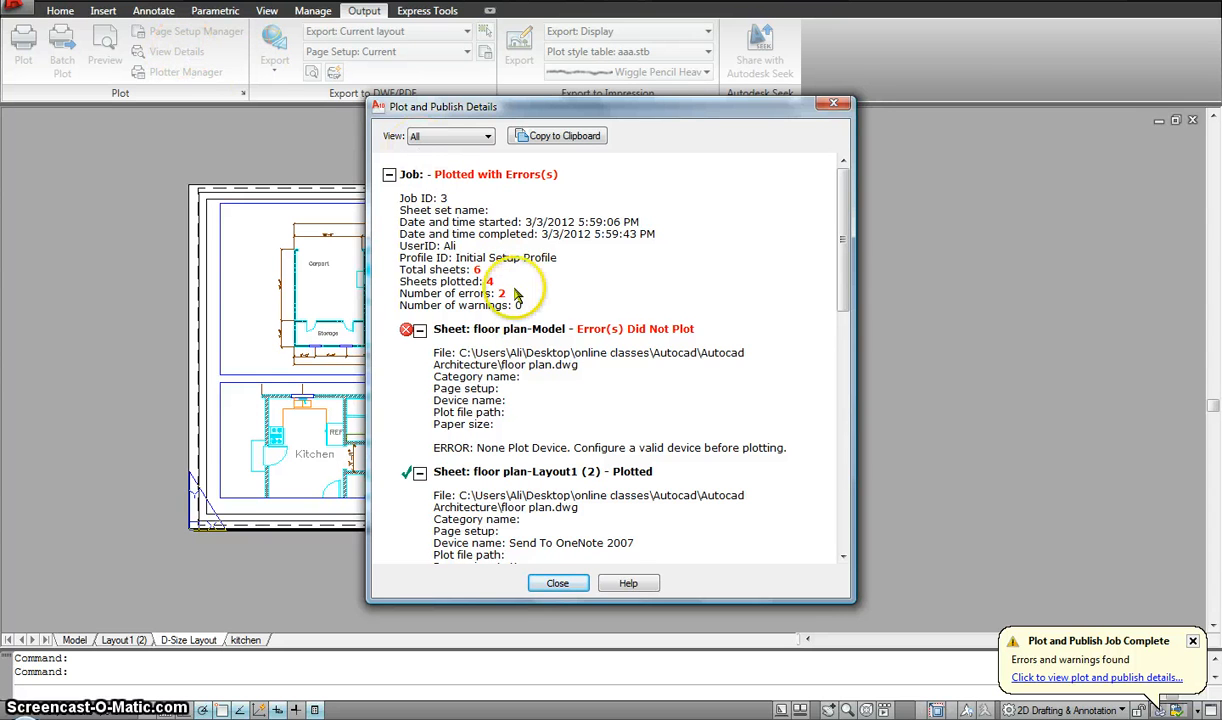
{"action": "left_click", "coordinate": [838, 104]}
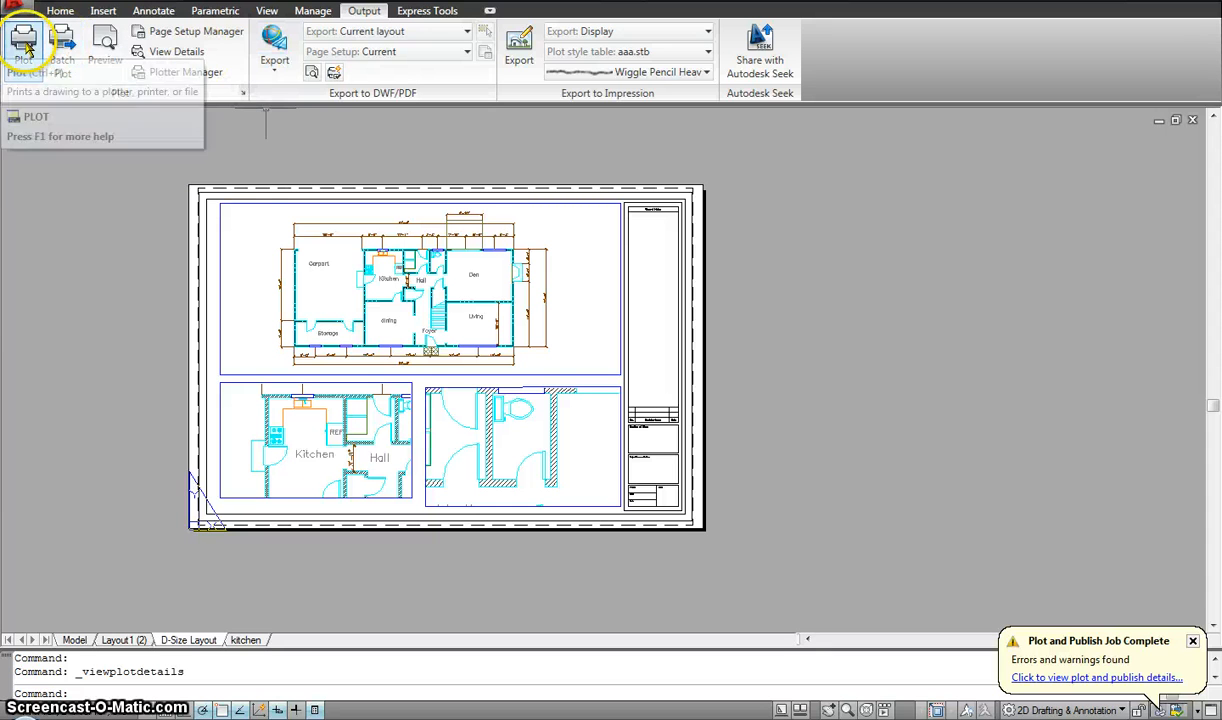
Look over the DWFx, DWF and PDF export formats and try to export the layout to Impression
{"action": "left_click", "coordinate": [276, 62]}
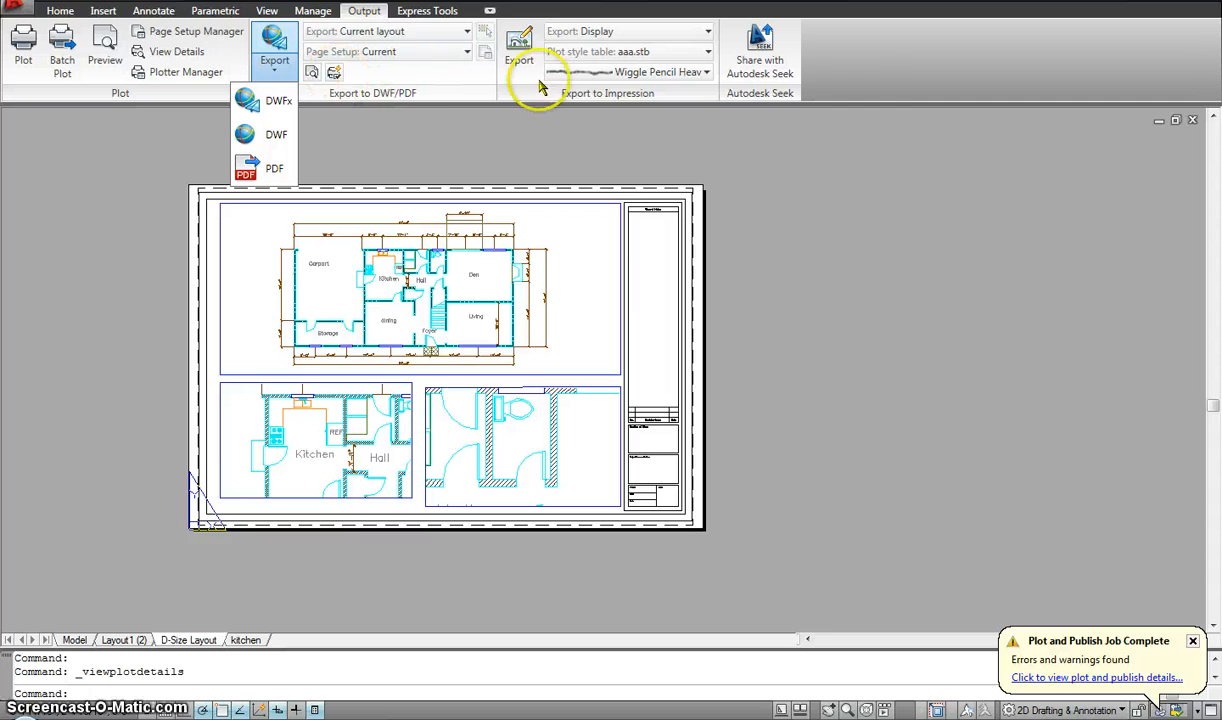
{"action": "left_click", "coordinate": [869, 80]}
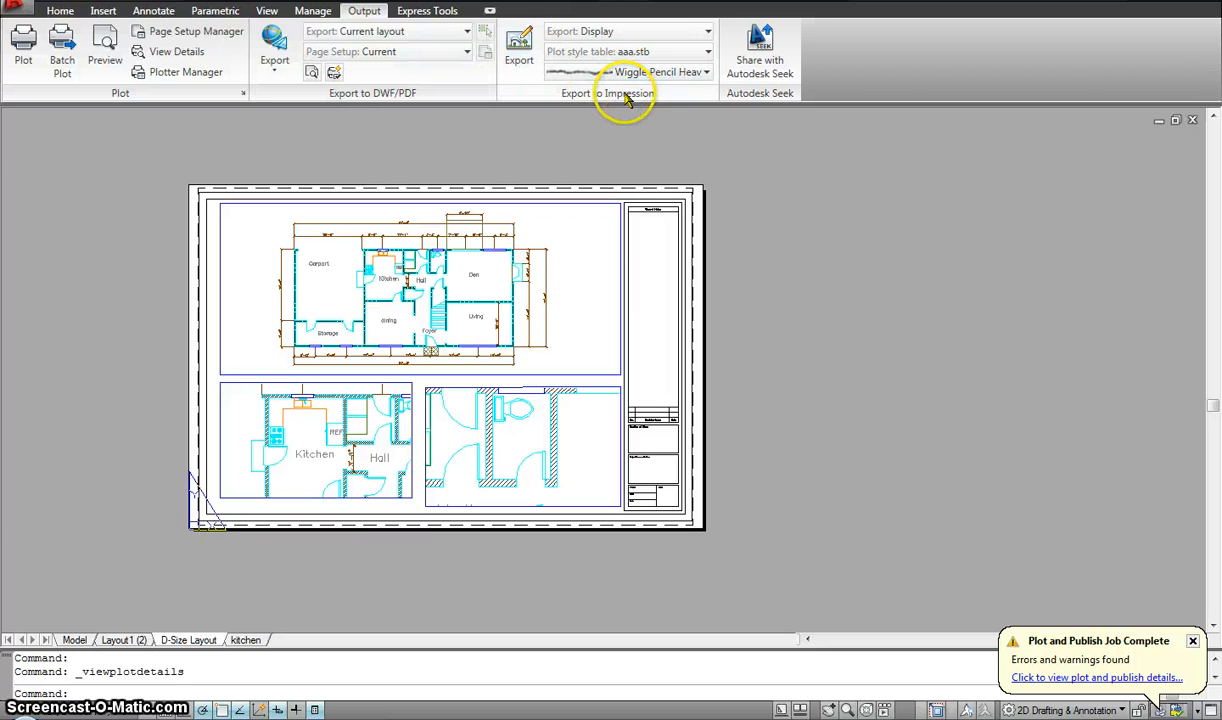
{"action": "left_click", "coordinate": [519, 46]}
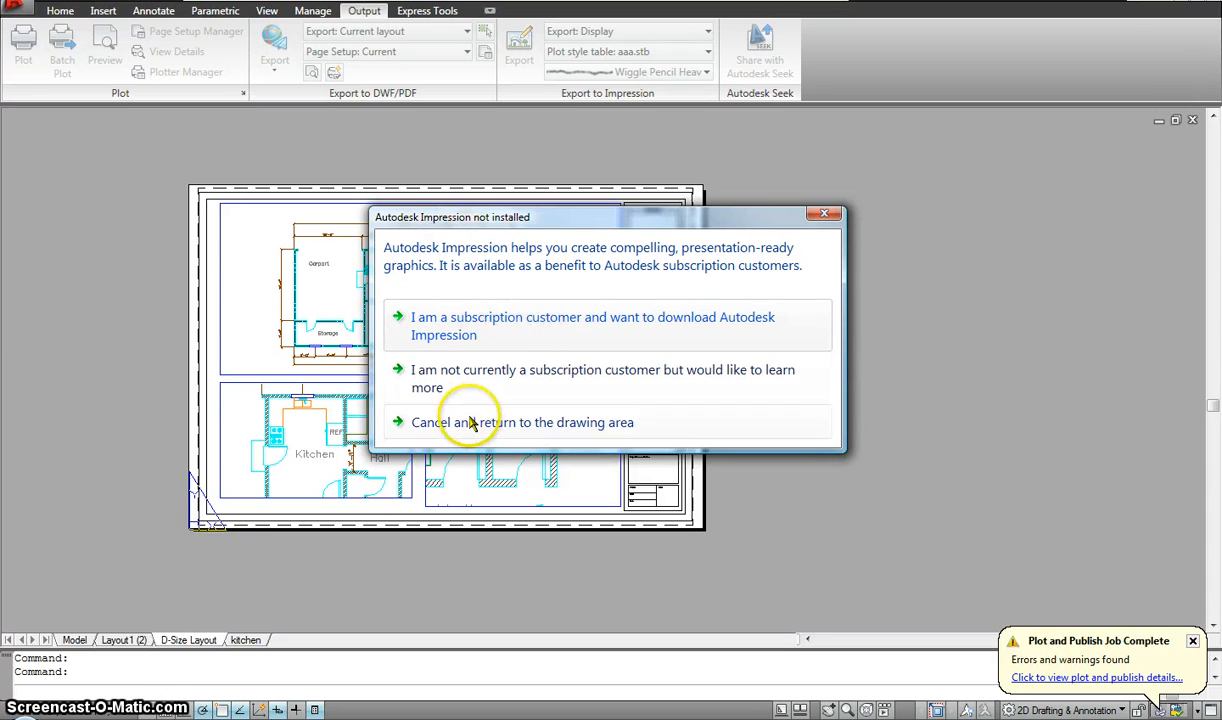
{"action": "left_click", "coordinate": [824, 213]}
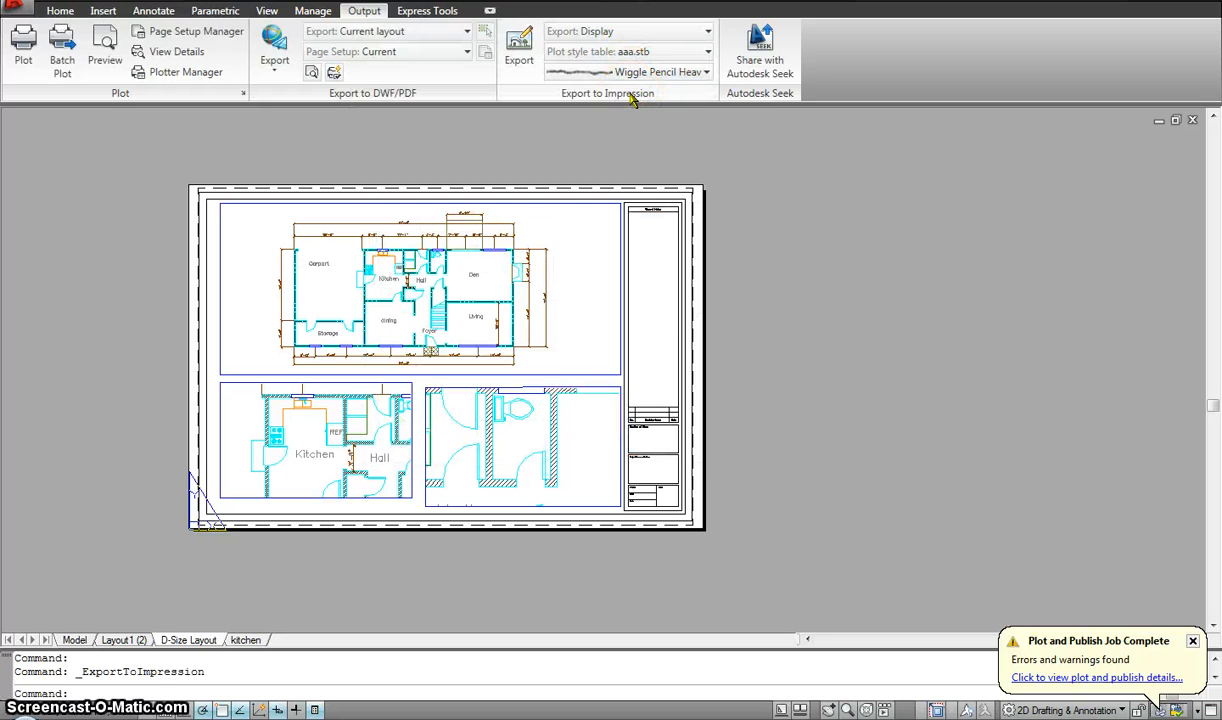
{"action": "left_click", "coordinate": [519, 45]}
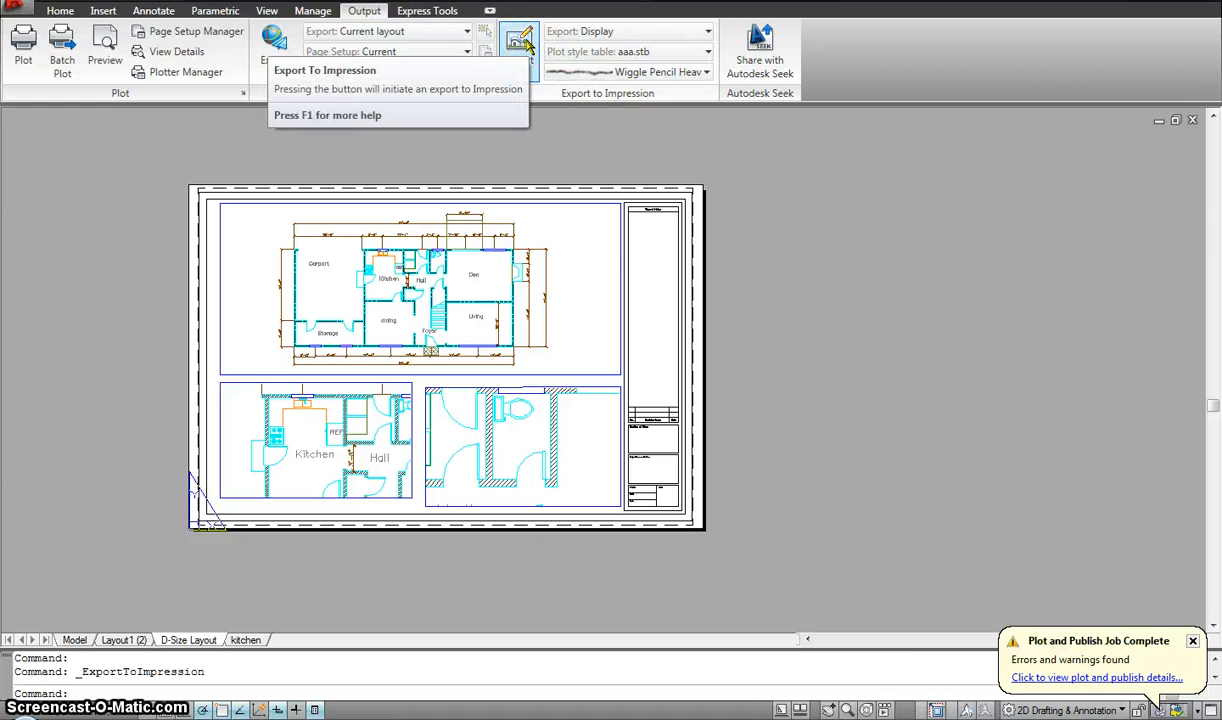
{"action": "left_click", "coordinate": [368, 14]}
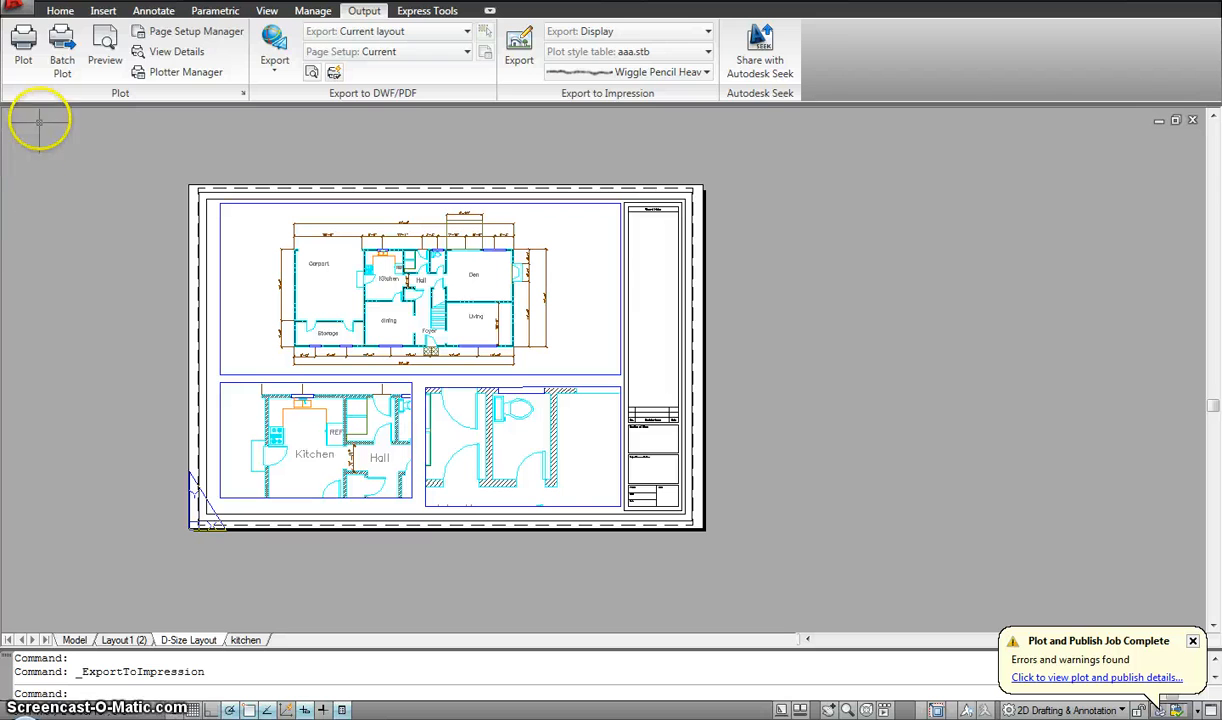
Review the plot settings for the D-Size Layout and cancel without plotting
{"action": "left_click", "coordinate": [24, 55]}
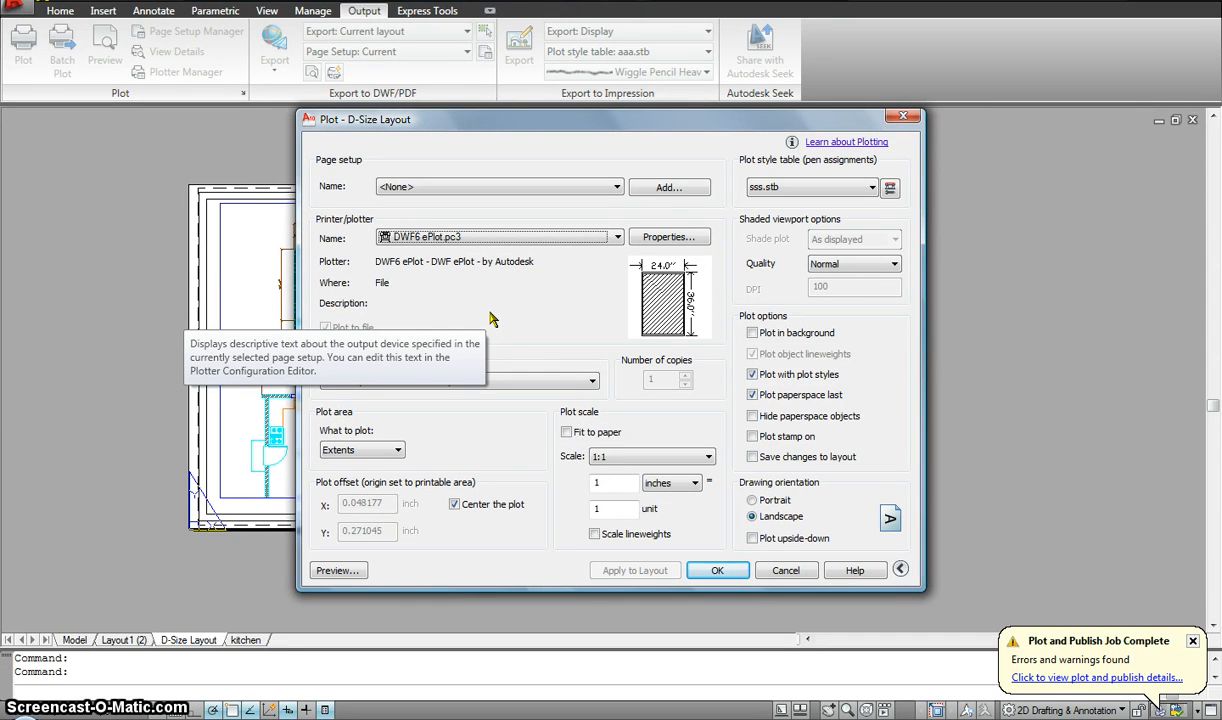
{"action": "left_click", "coordinate": [785, 571]}
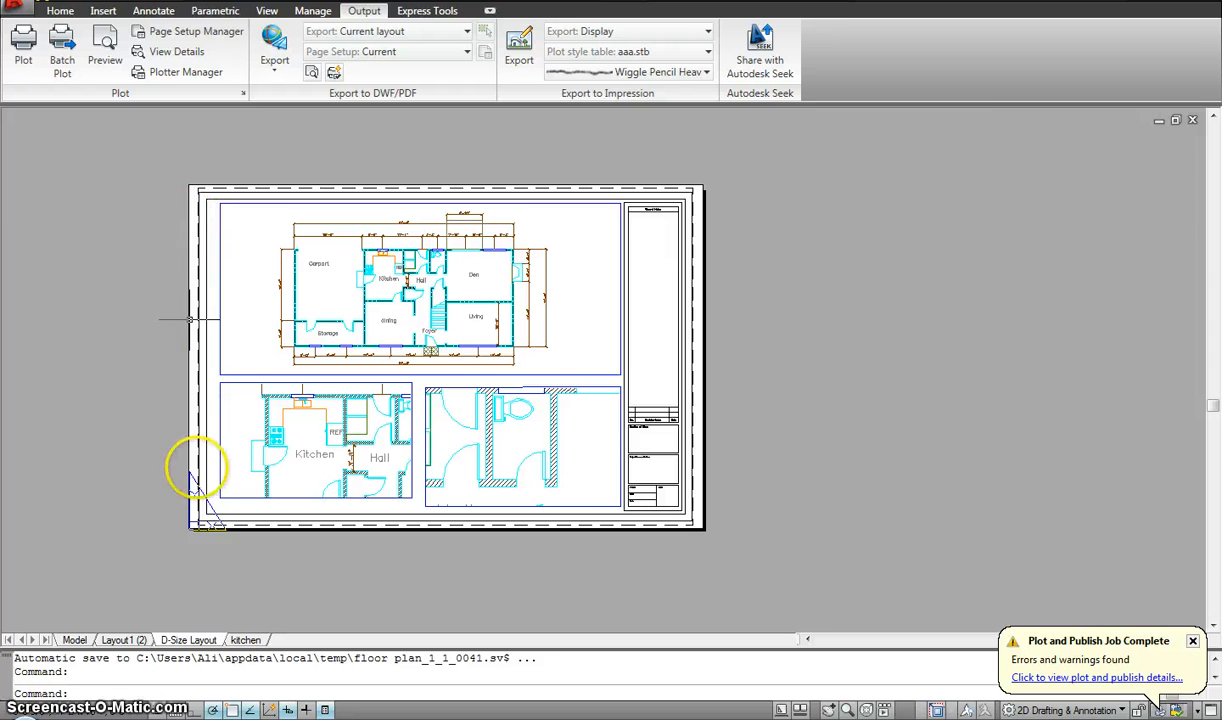
Activate the floor plan viewport and the bathroom detail viewport in turn, returning to paper space after each
{"action": "double_click", "coordinate": [187, 464]}
{"action": "scroll", "coordinate": [425, 282], "scroll_direction": "up", "scroll_amount": 3}
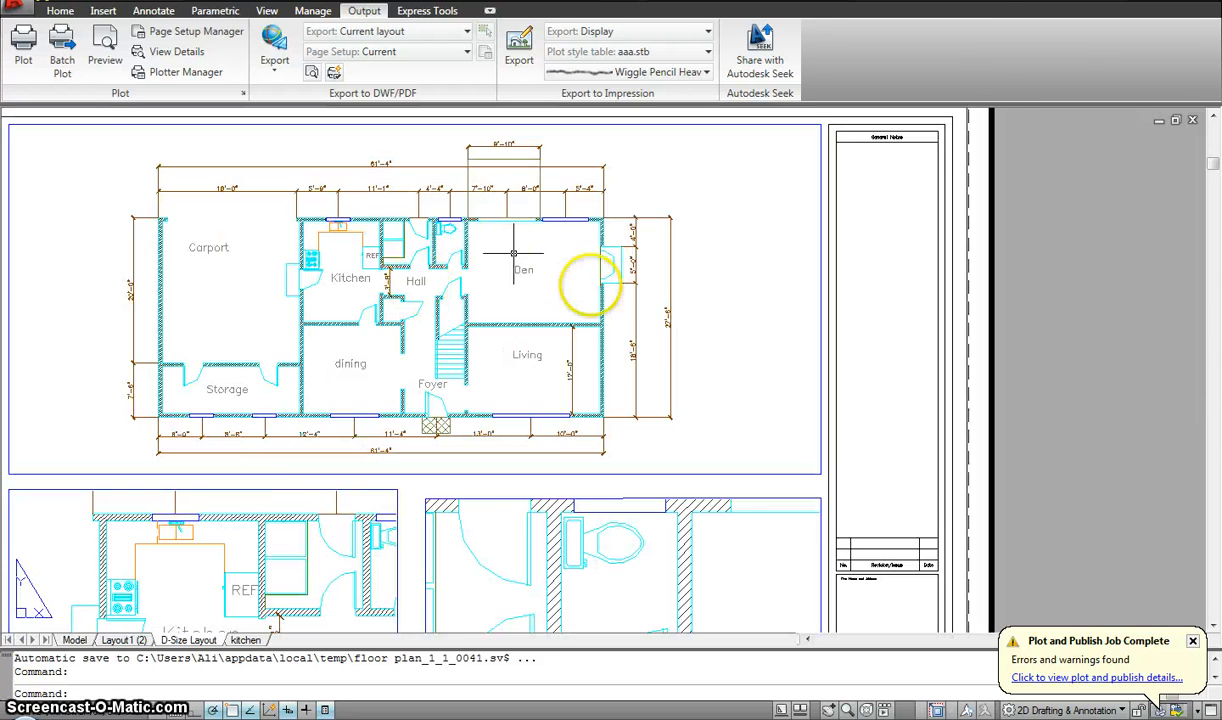
{"action": "scroll", "coordinate": [581, 281], "scroll_direction": "down", "scroll_amount": 2}
{"action": "double_click", "coordinate": [678, 287]}
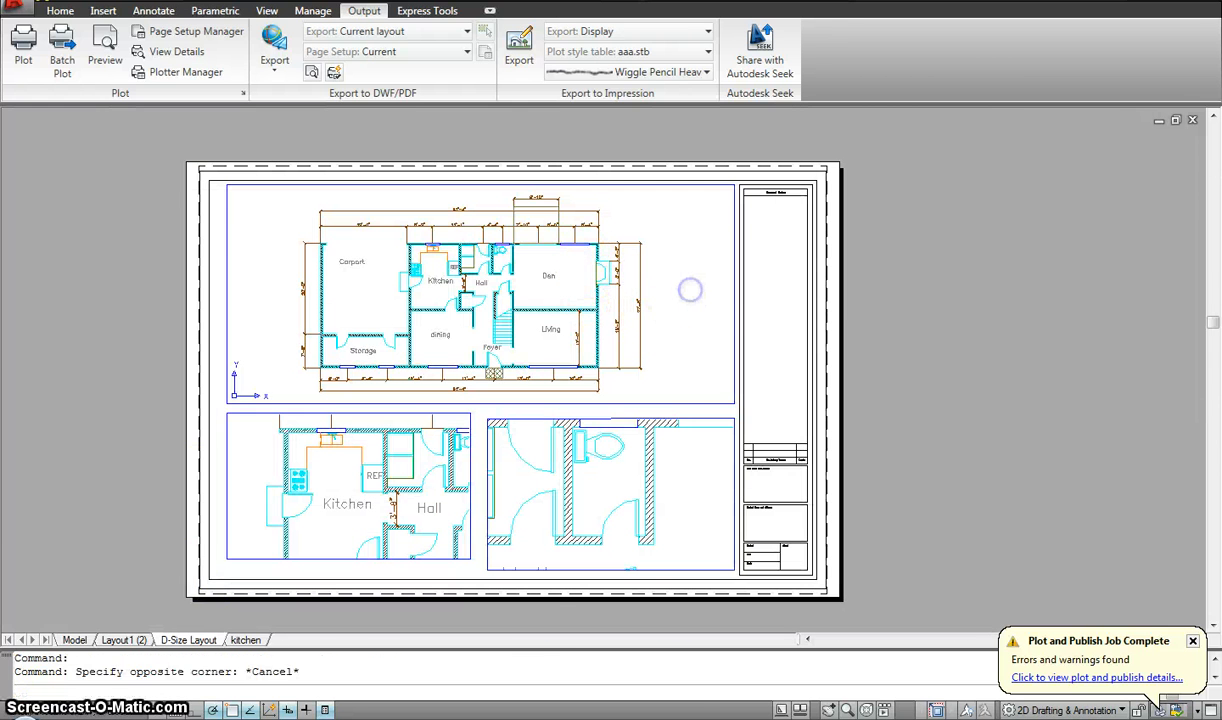
{"action": "mouse_move", "coordinate": [893, 706]}
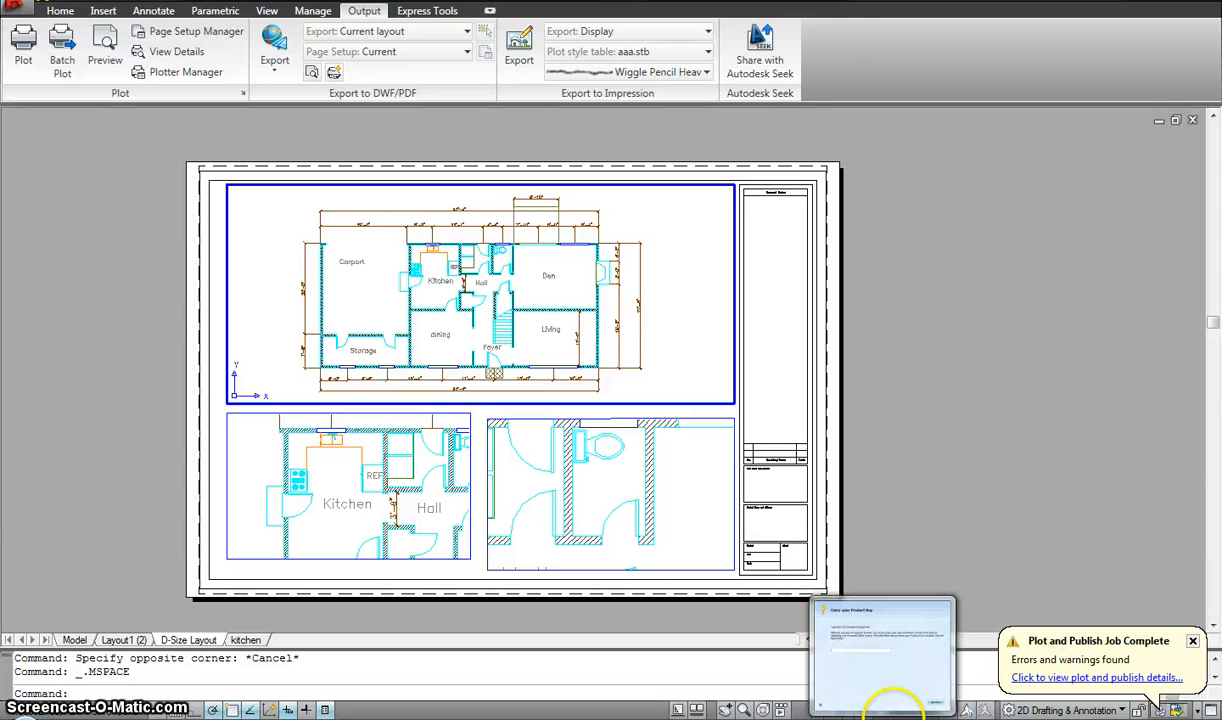
{"action": "left_click", "coordinate": [355, 436]}
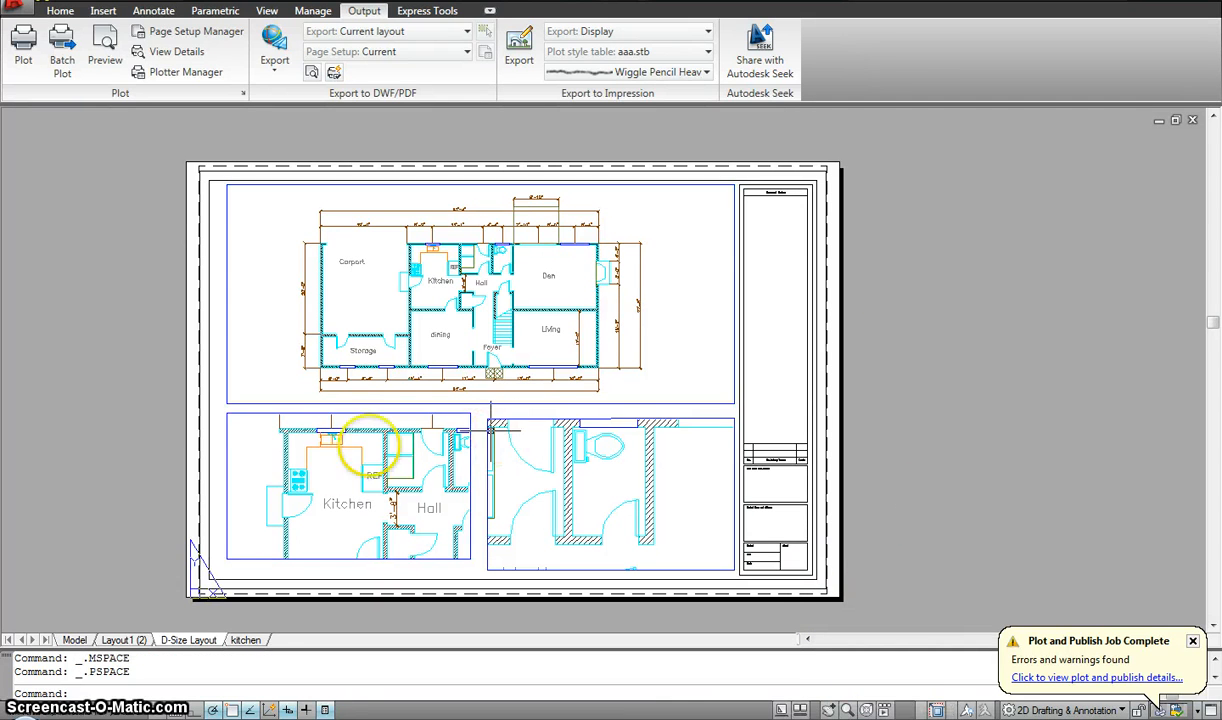
{"action": "left_click", "coordinate": [593, 503]}
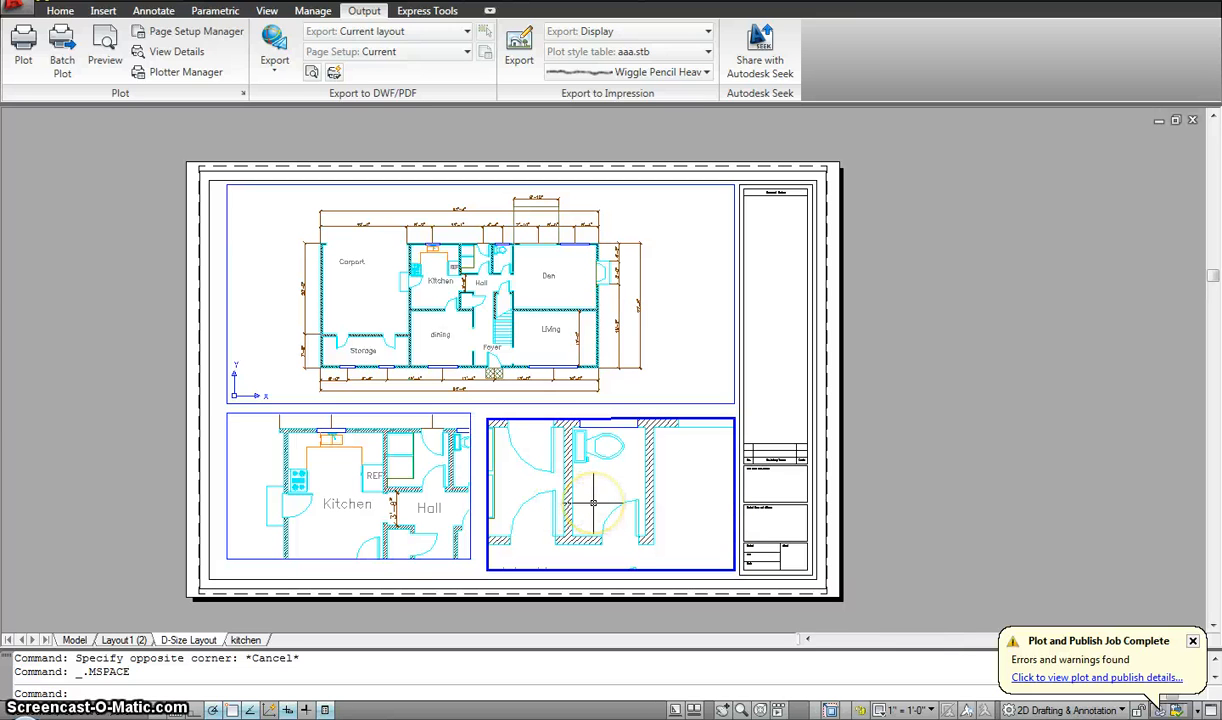
{"action": "double_click", "coordinate": [884, 457]}
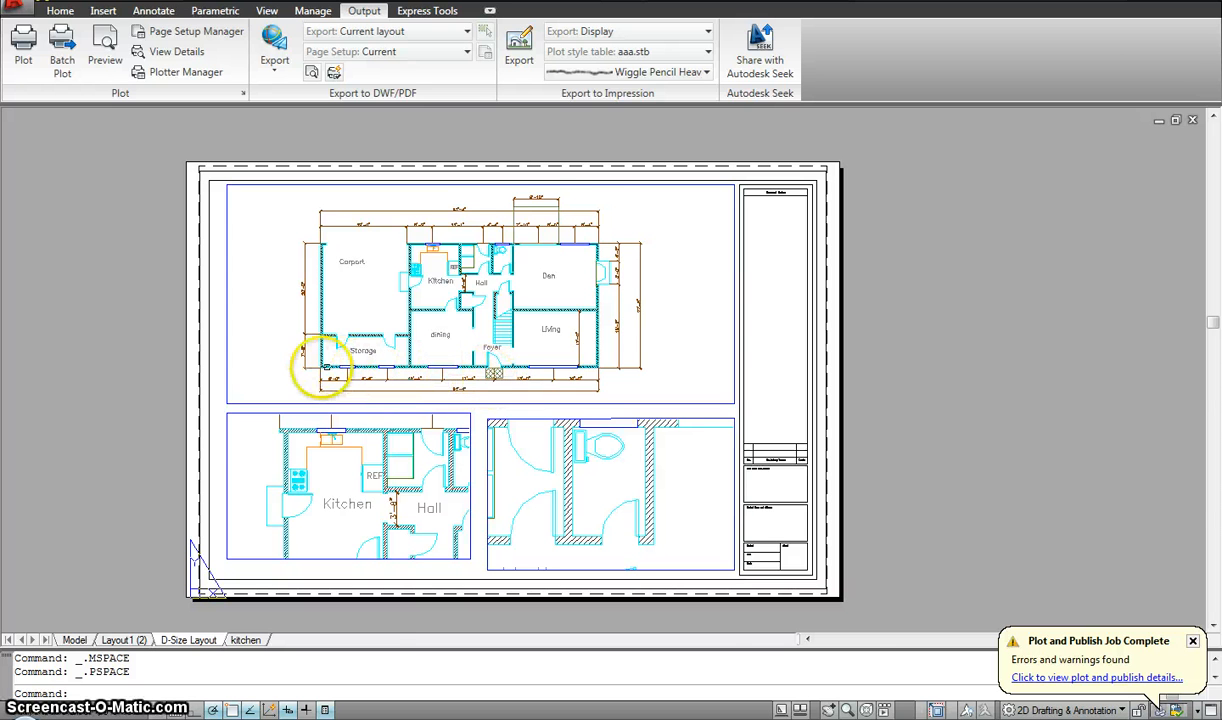
{"action": "scroll", "coordinate": [395, 398], "scroll_direction": "up", "scroll_amount": 3}
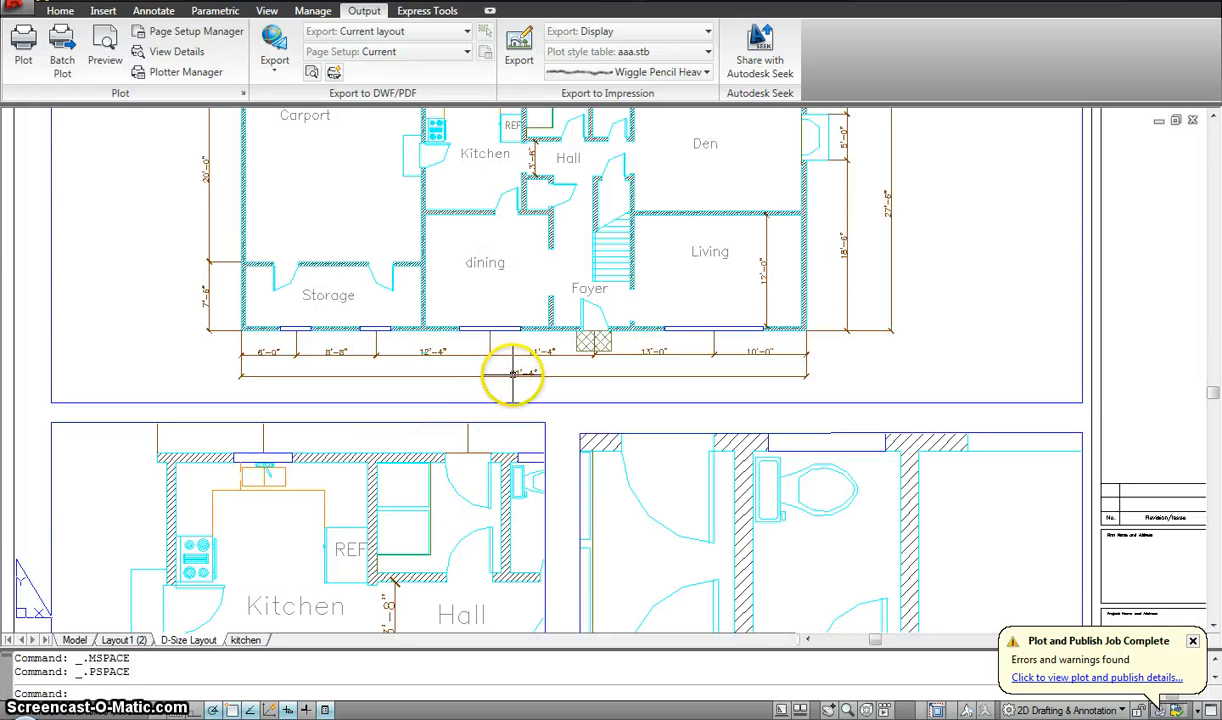
{"action": "scroll", "coordinate": [540, 273], "scroll_direction": "down", "scroll_amount": 3}
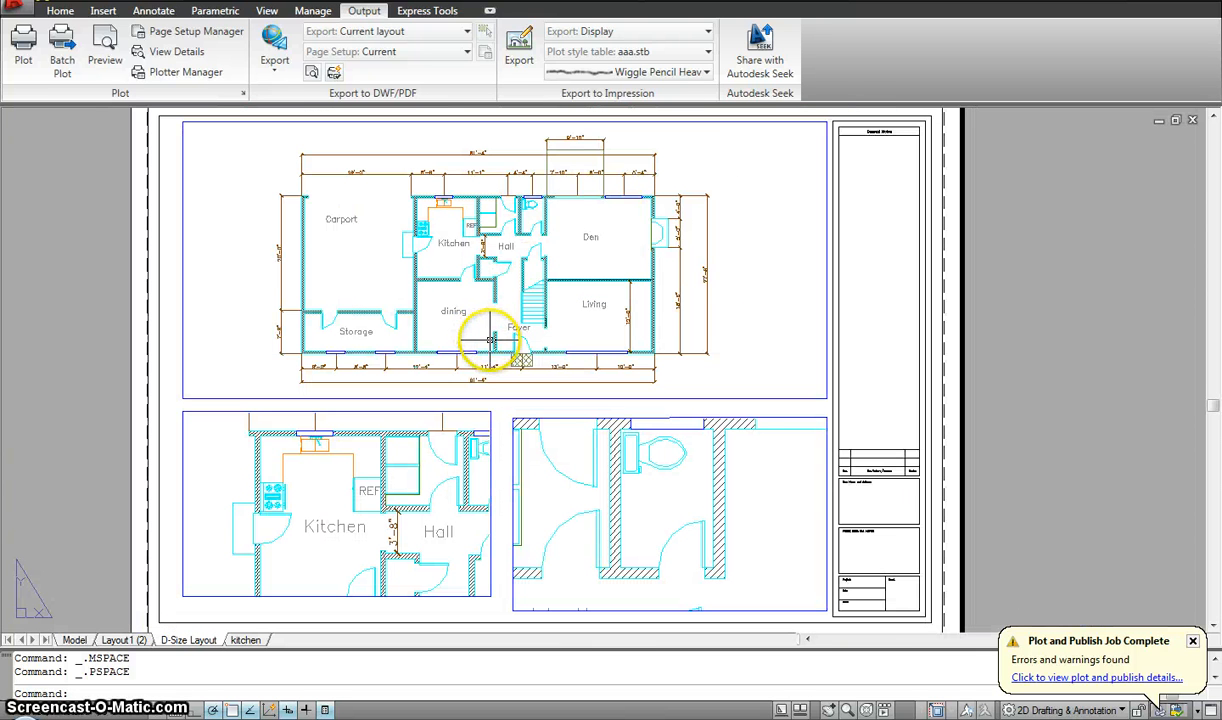
{"action": "middle_click_drag", "start_coordinate": [502, 414], "coordinate": [494, 384]}
{"action": "left_click", "coordinate": [494, 384]}
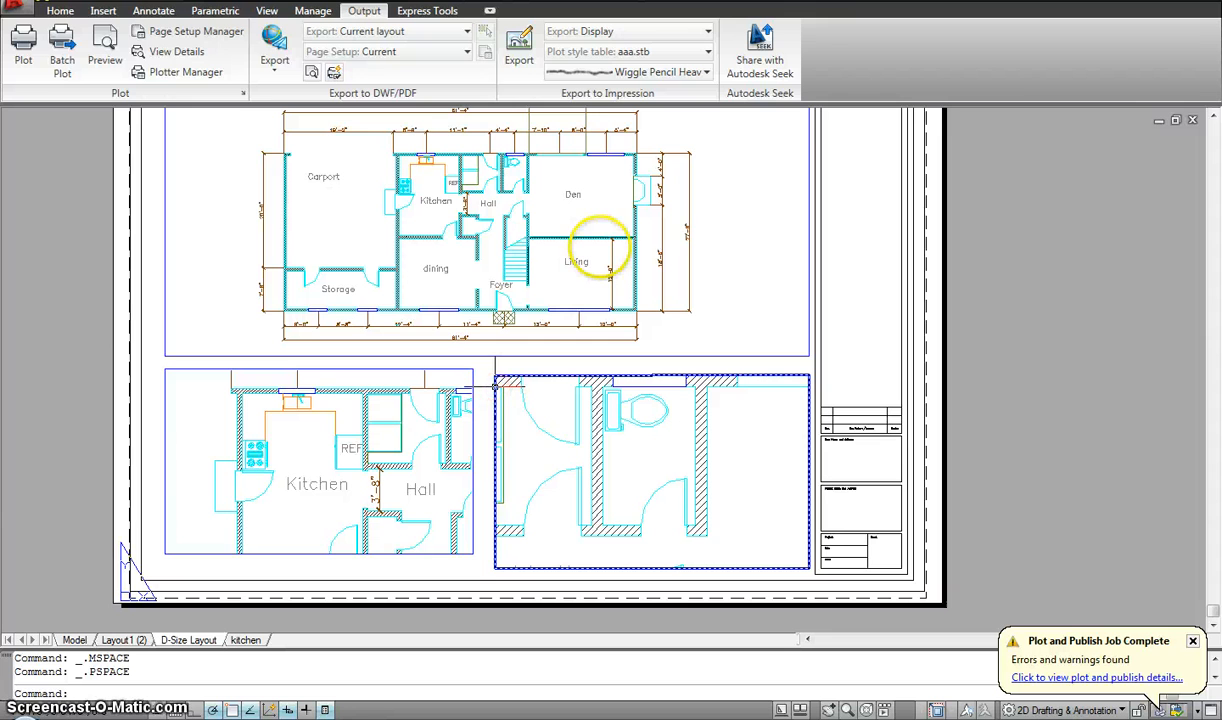
{"action": "key", "text": "Escape"}
{"action": "middle_click_drag", "start_coordinate": [600, 248], "coordinate": [587, 262]}
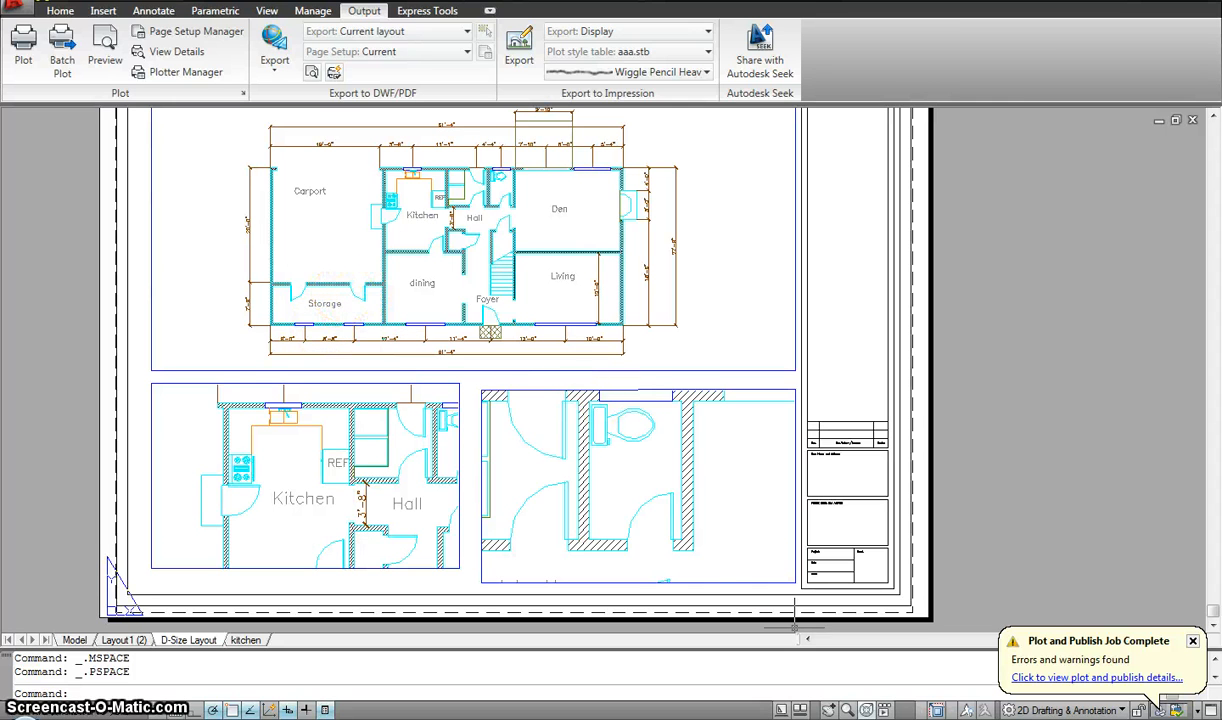
Activate the bathroom, kitchen and floor plan viewports in turn to check each one's scale, and return to paper space
{"action": "left_click", "coordinate": [750, 586]}
{"action": "double_click", "coordinate": [600, 460]}
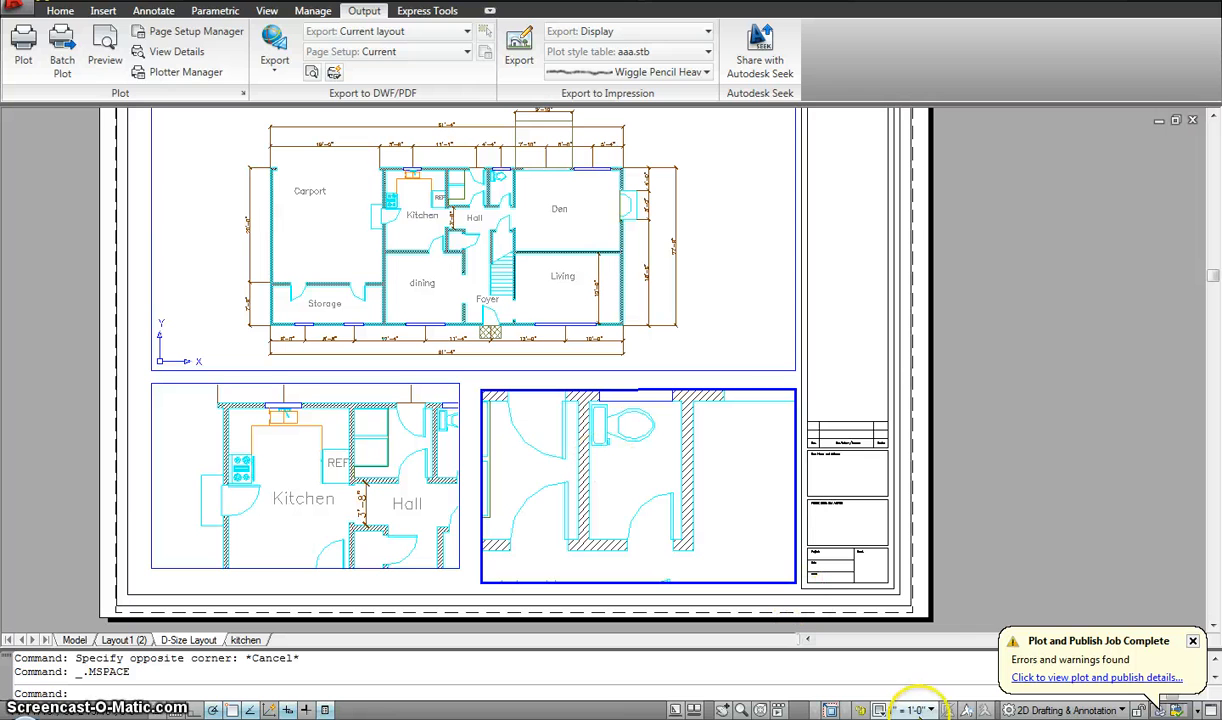
{"action": "left_click", "coordinate": [345, 465]}
{"action": "left_click", "coordinate": [524, 289]}
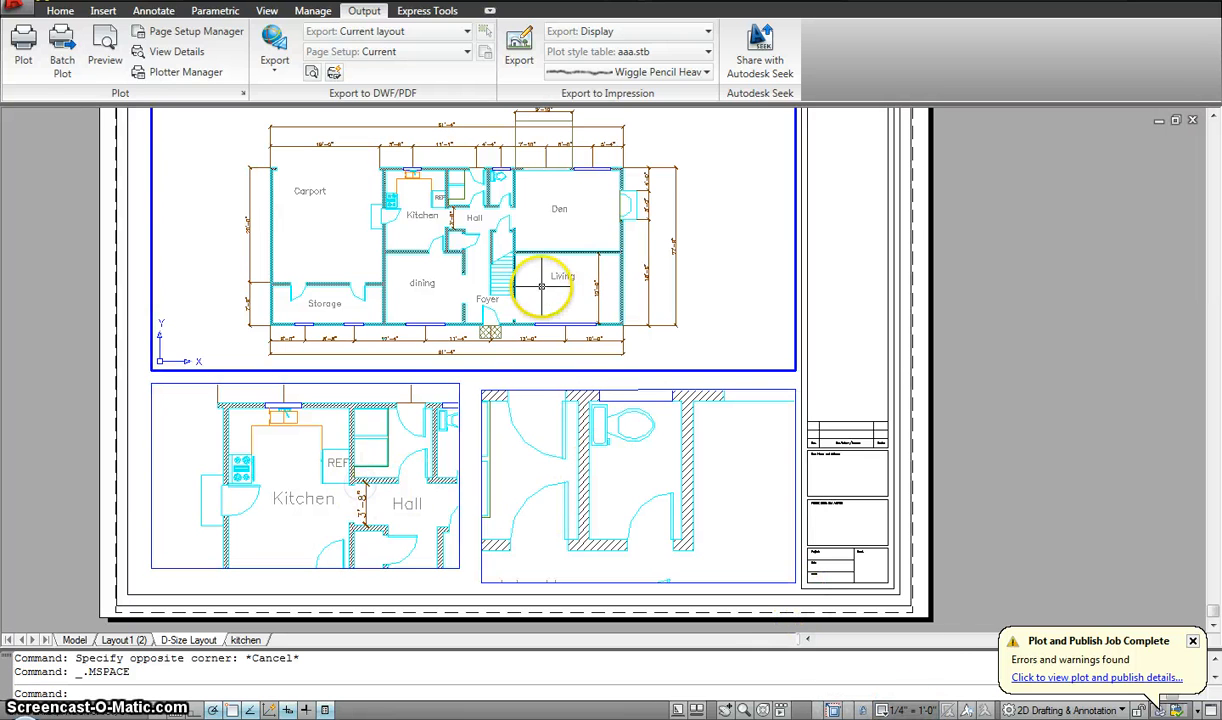
{"action": "double_click", "coordinate": [849, 270]}
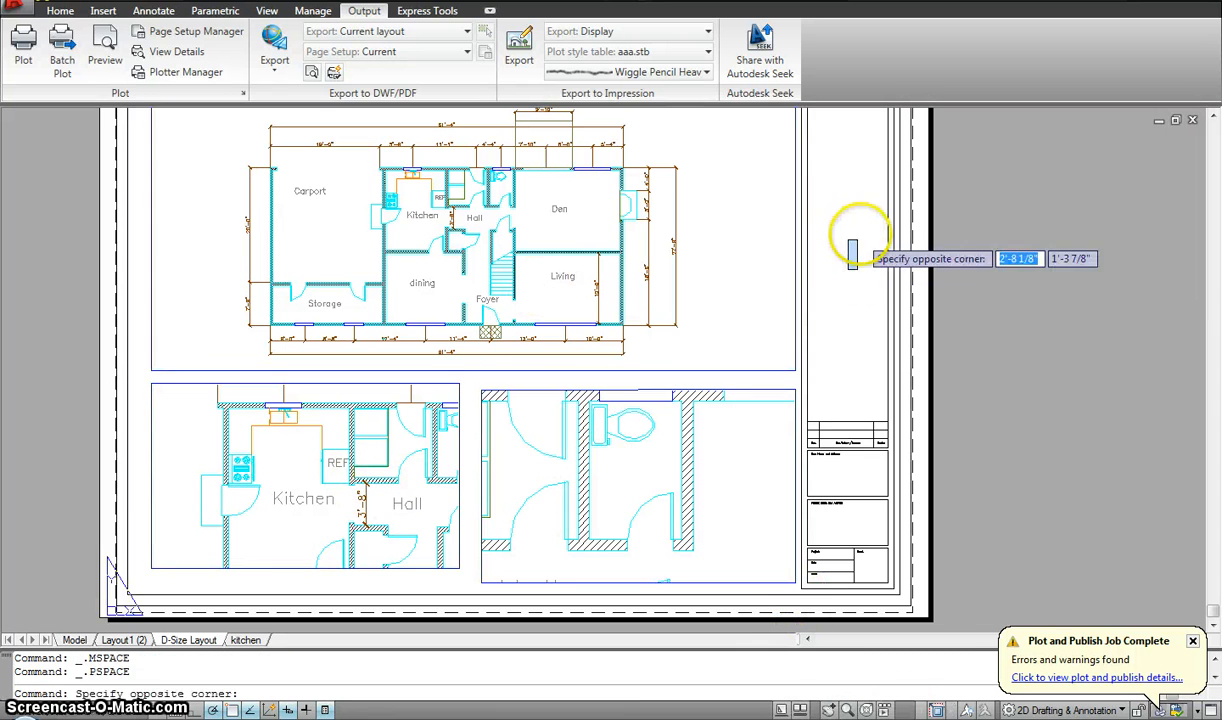
{"action": "left_click", "coordinate": [843, 240]}
{"action": "scroll", "coordinate": [1004, 284], "scroll_direction": "down", "scroll_amount": 3}
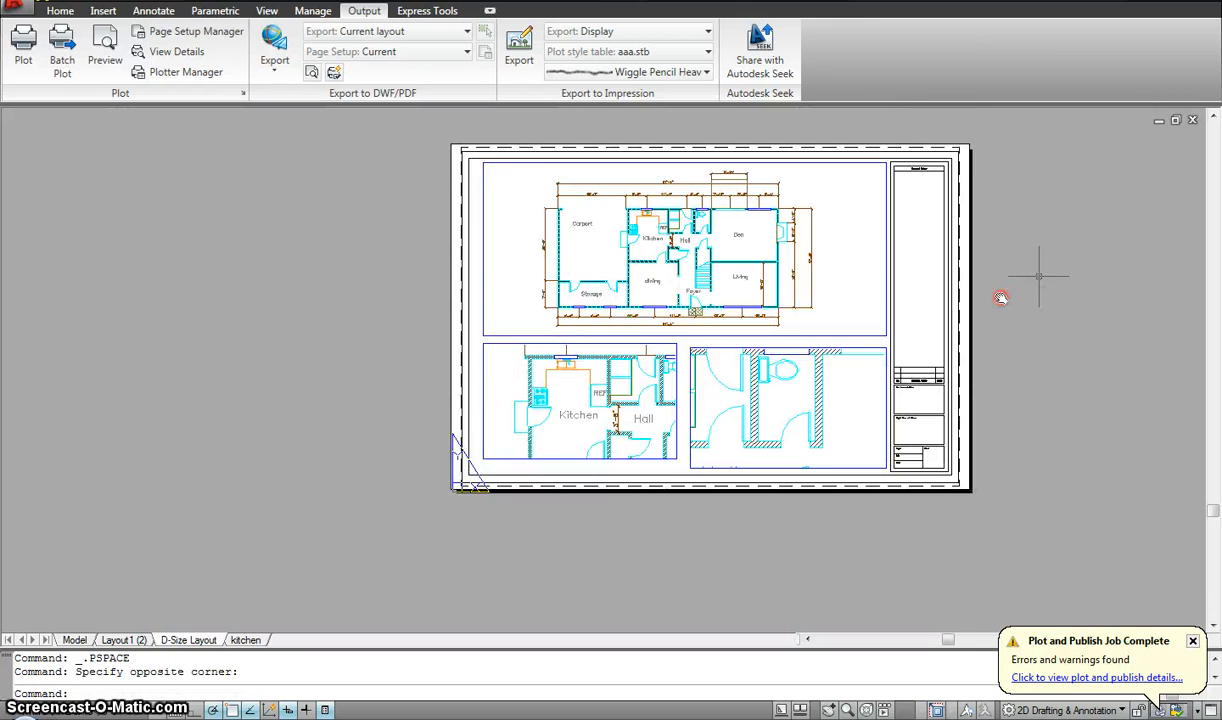
{"action": "middle_click_drag", "start_coordinate": [785, 291], "coordinate": [750, 278]}
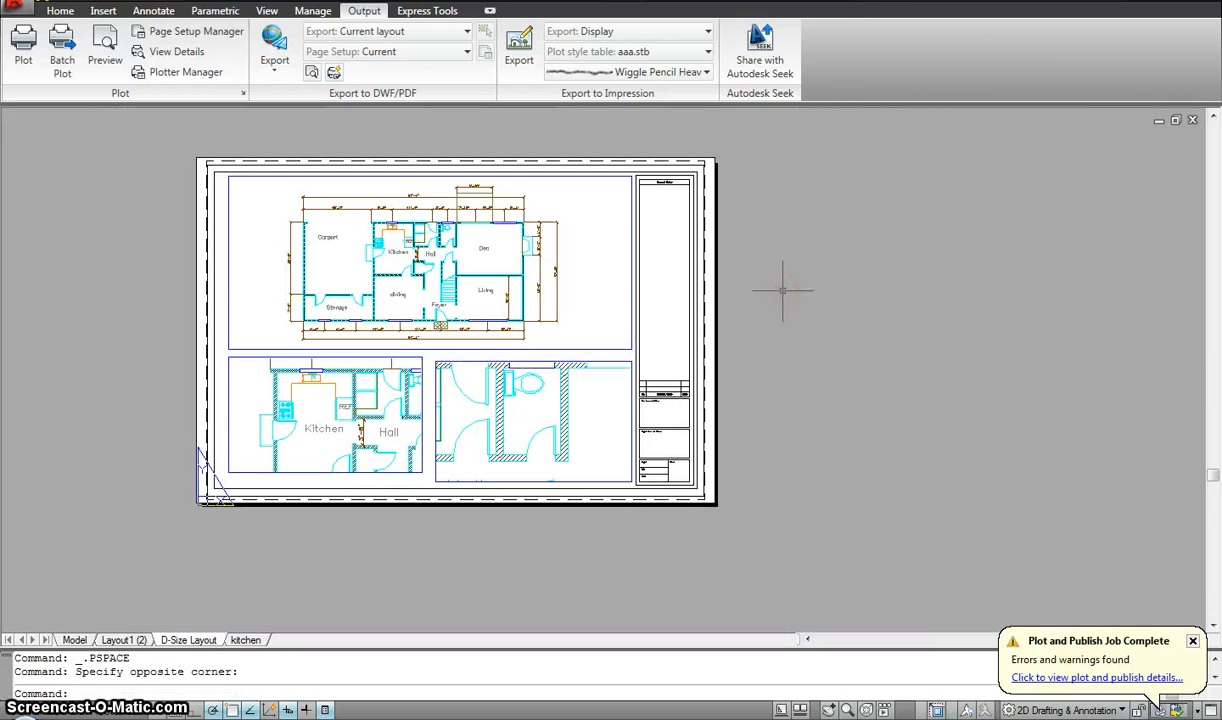